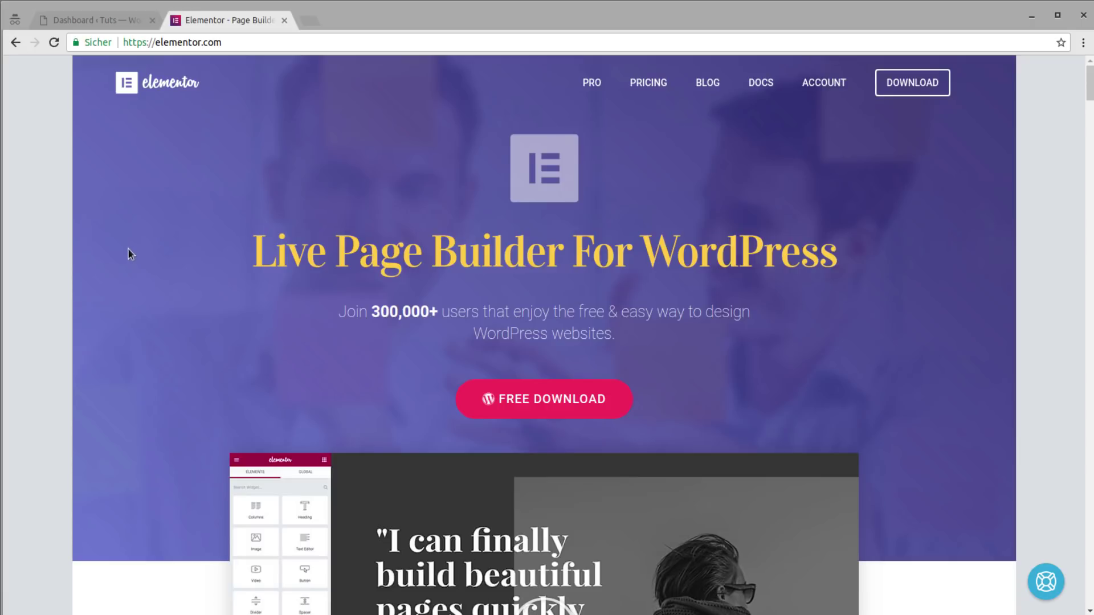
- Upload the elementor-pro-1.10.0.zip plugin file in the WordPress admin, install it and activate it
click(77, 20)
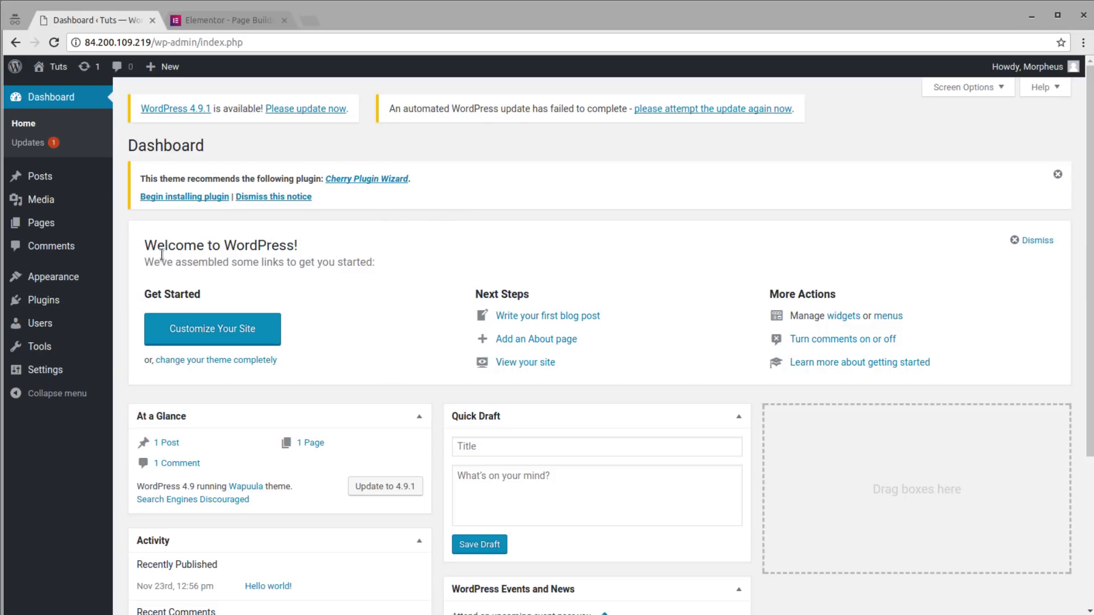
click(48, 301)
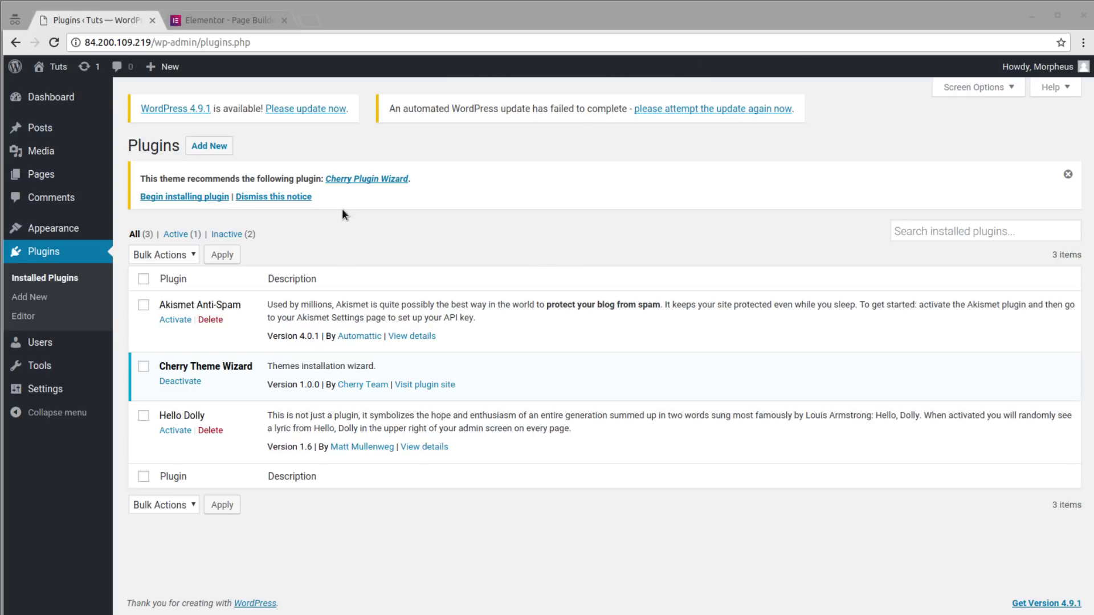
click(210, 149)
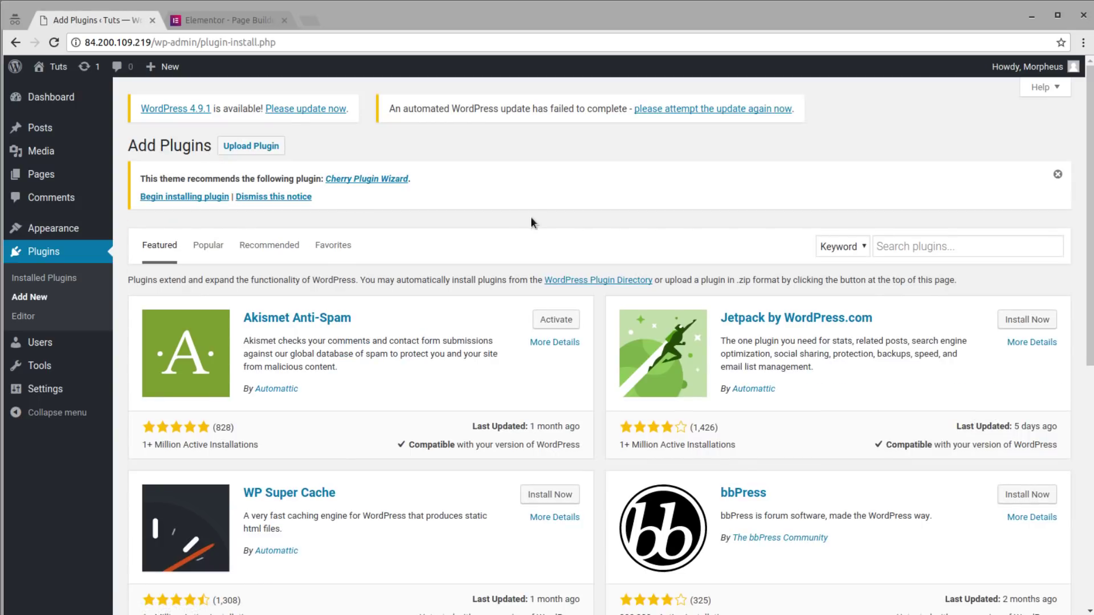
click(270, 149)
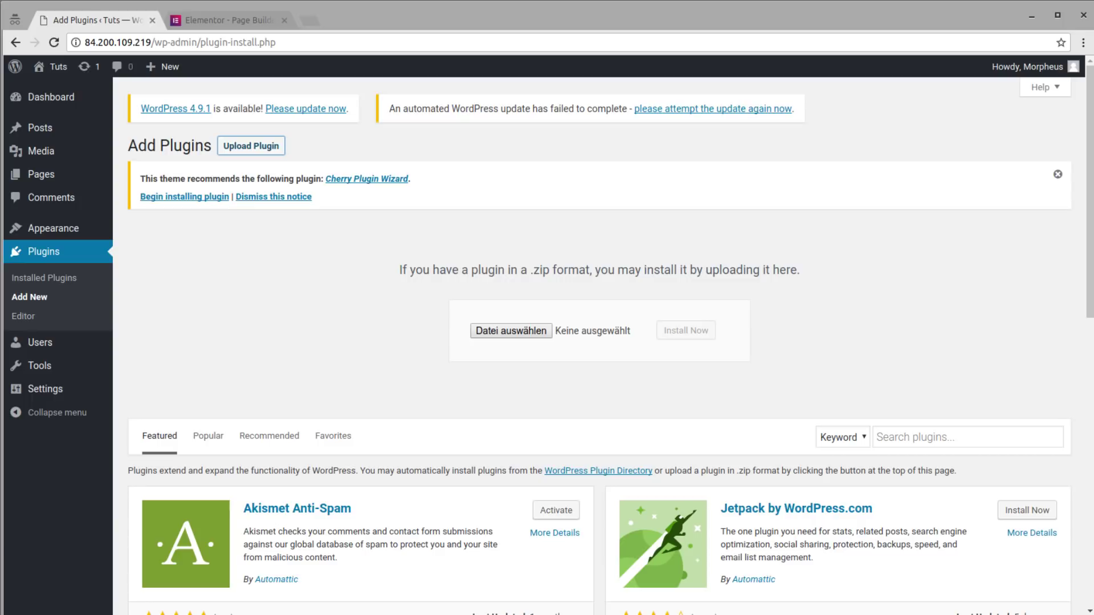
key(Return)
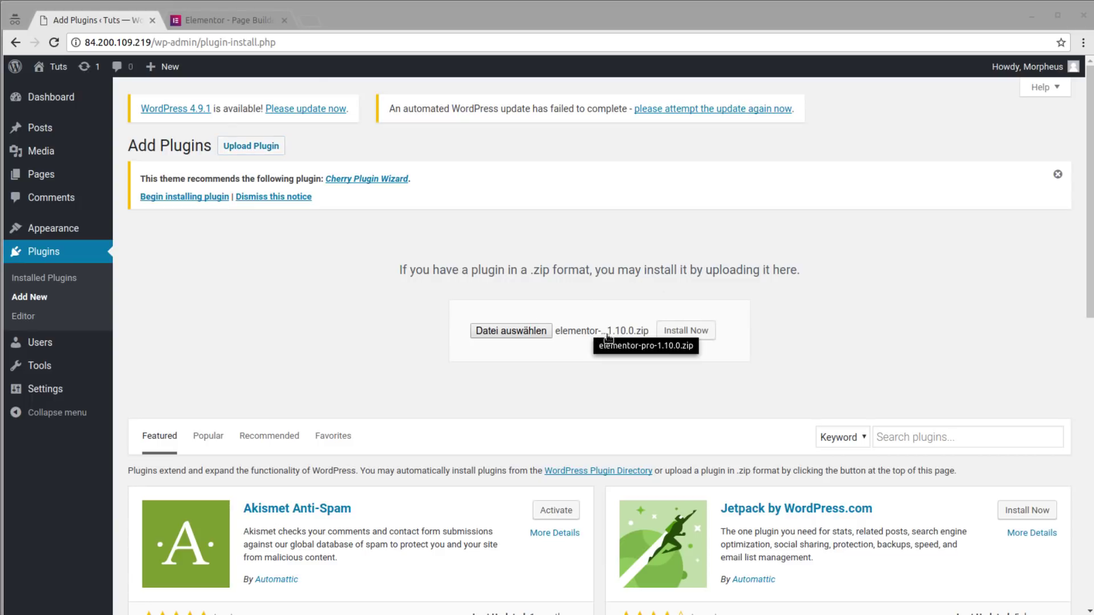
click(704, 334)
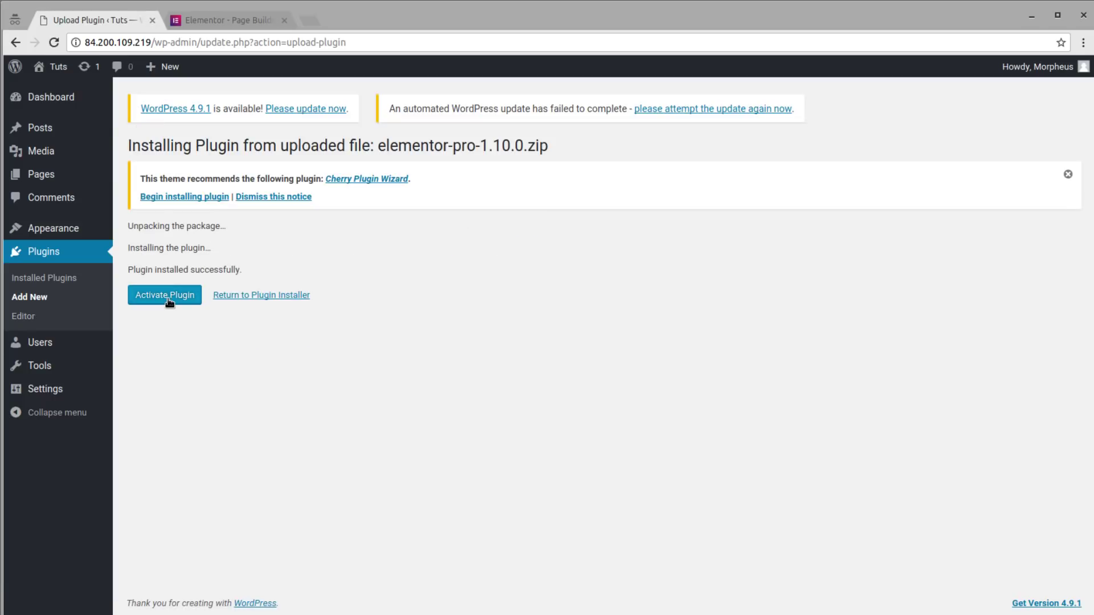
click(190, 302)
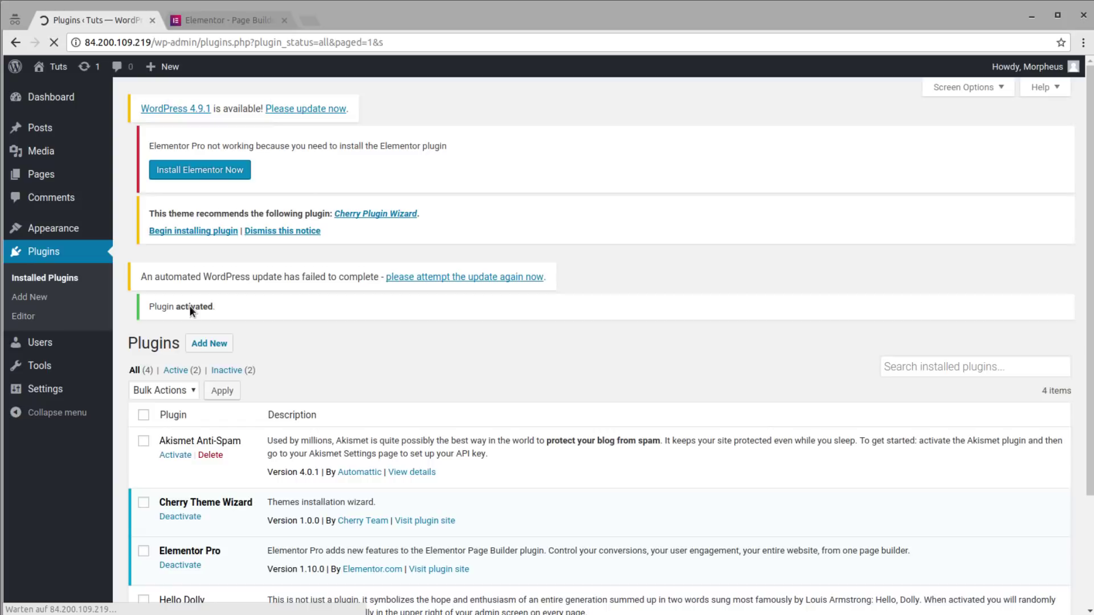
- Install and activate the required Elementor Page Builder plugin, and open the license activation for Elementor Pro
scroll(415, 505, down, 1)
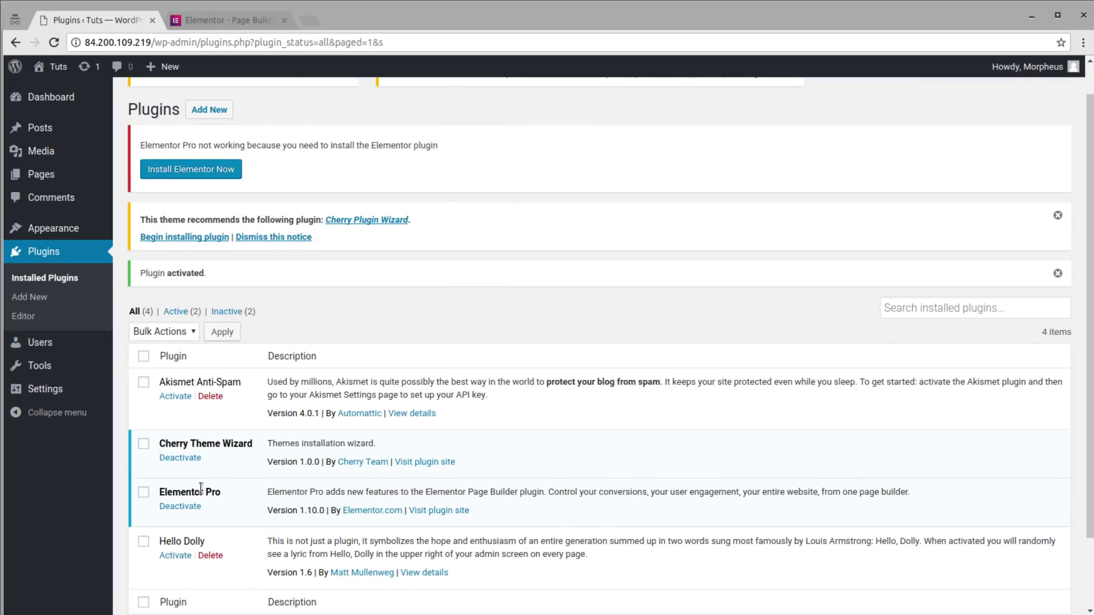
click(195, 173)
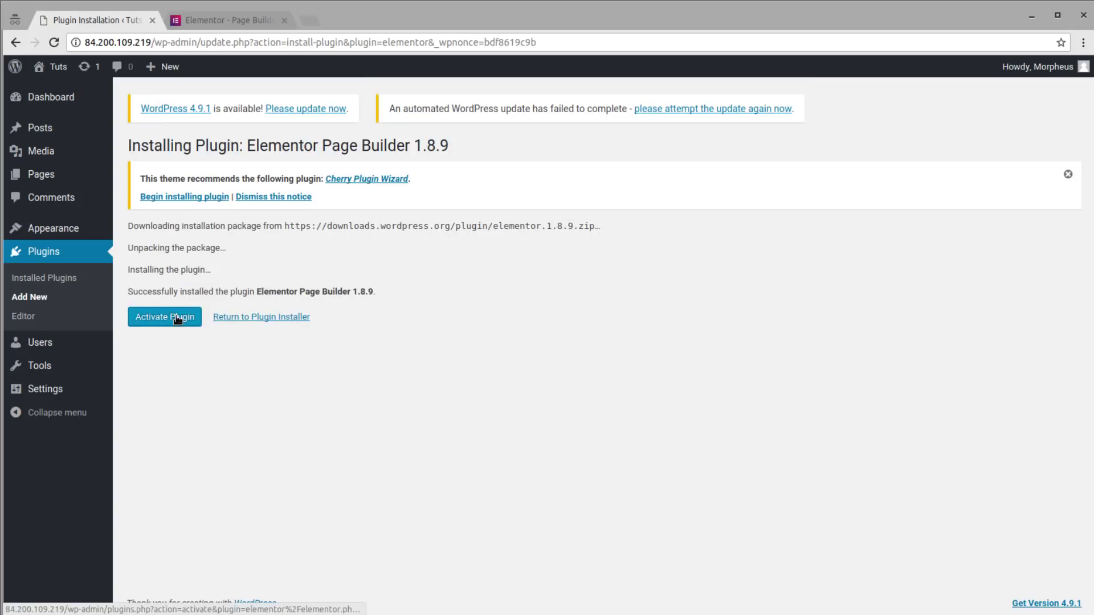
click(183, 317)
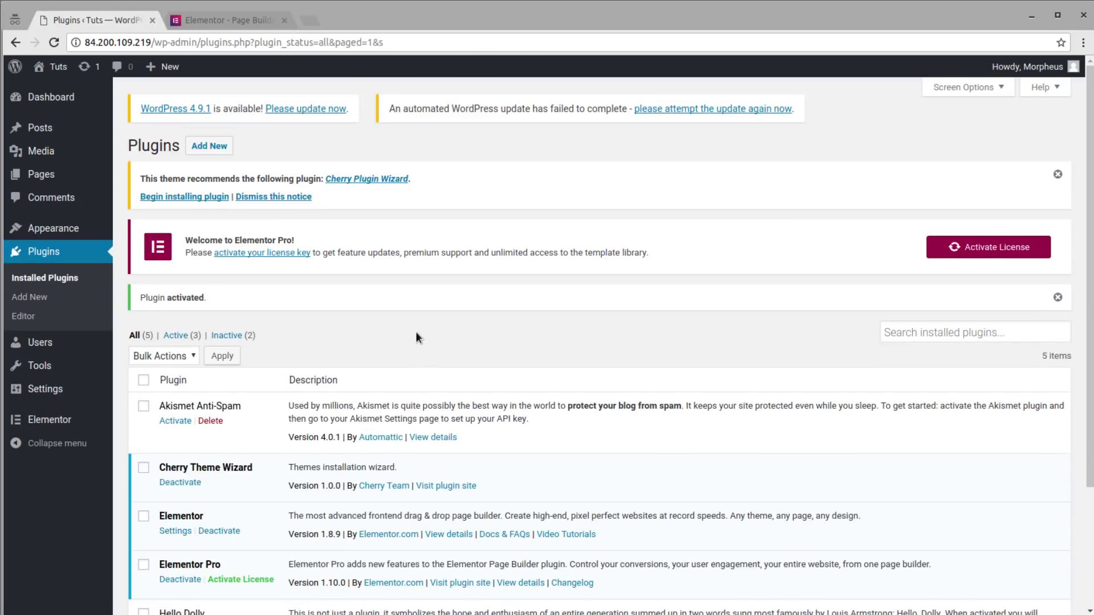
click(1005, 254)
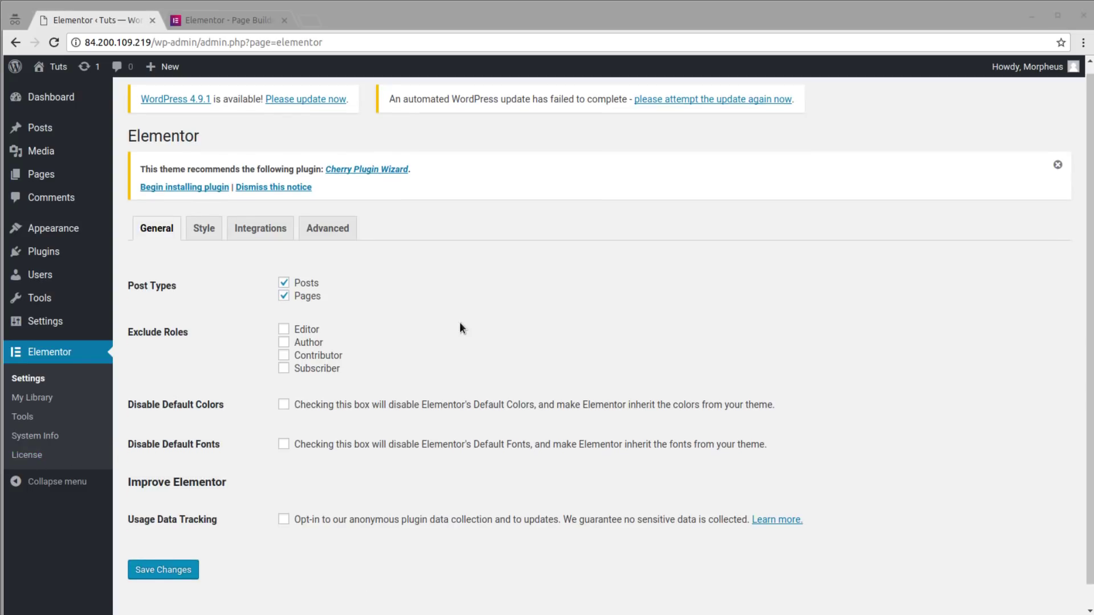
- Examine Elementor's General, Style, Integrations and Advanced settings, including default fonts, content width and reCAPTCHA
scroll(460, 322, down, 1)
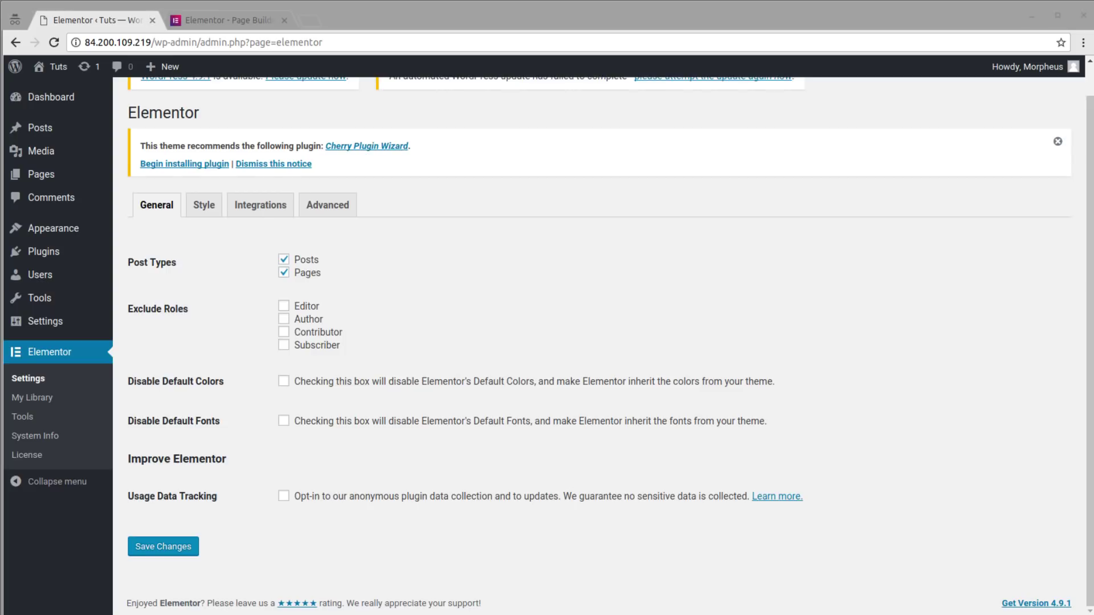
scroll(610, 323, up, 1)
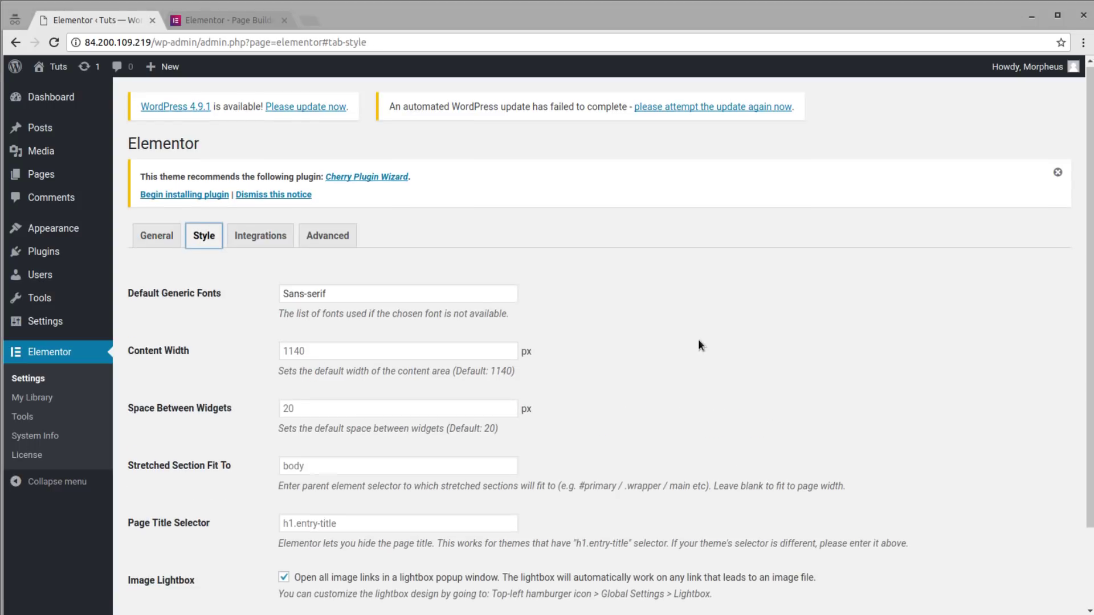
scroll(699, 340, down, 3)
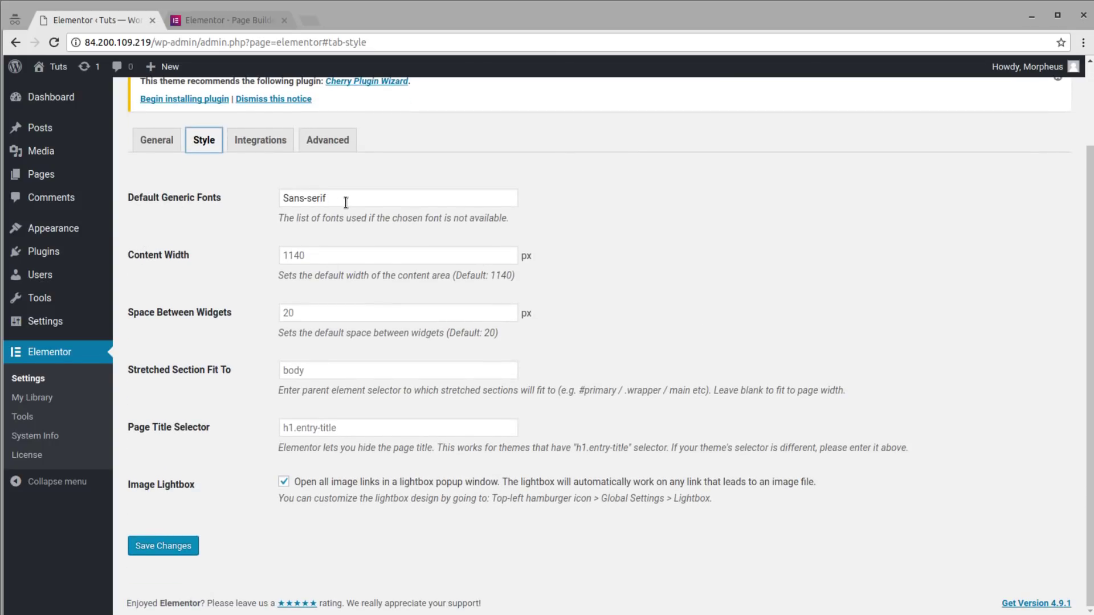
drag(346, 202, 279, 201)
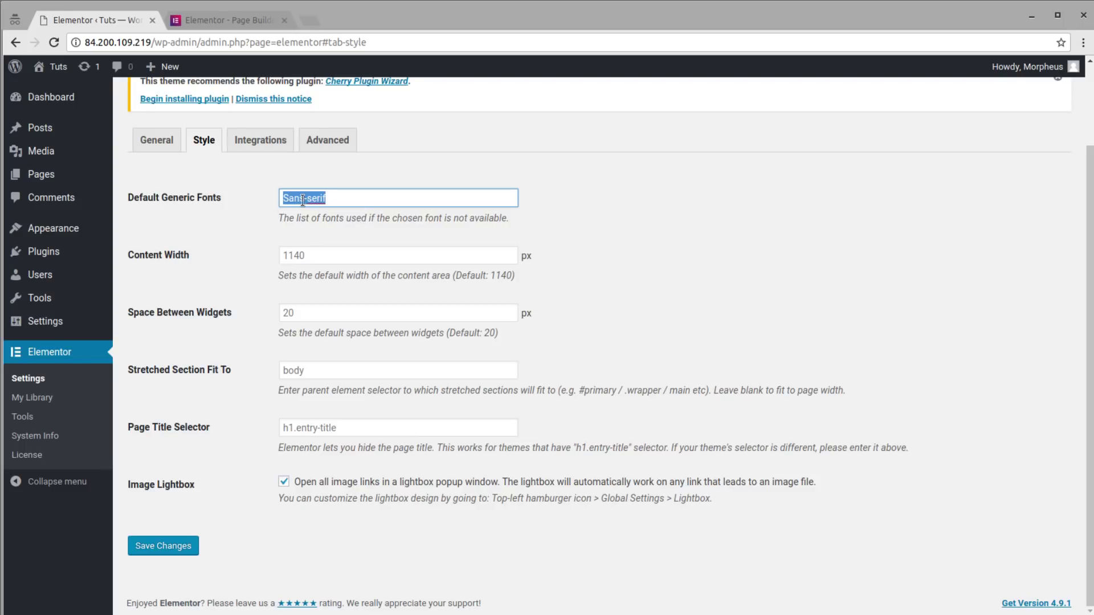
click(353, 204)
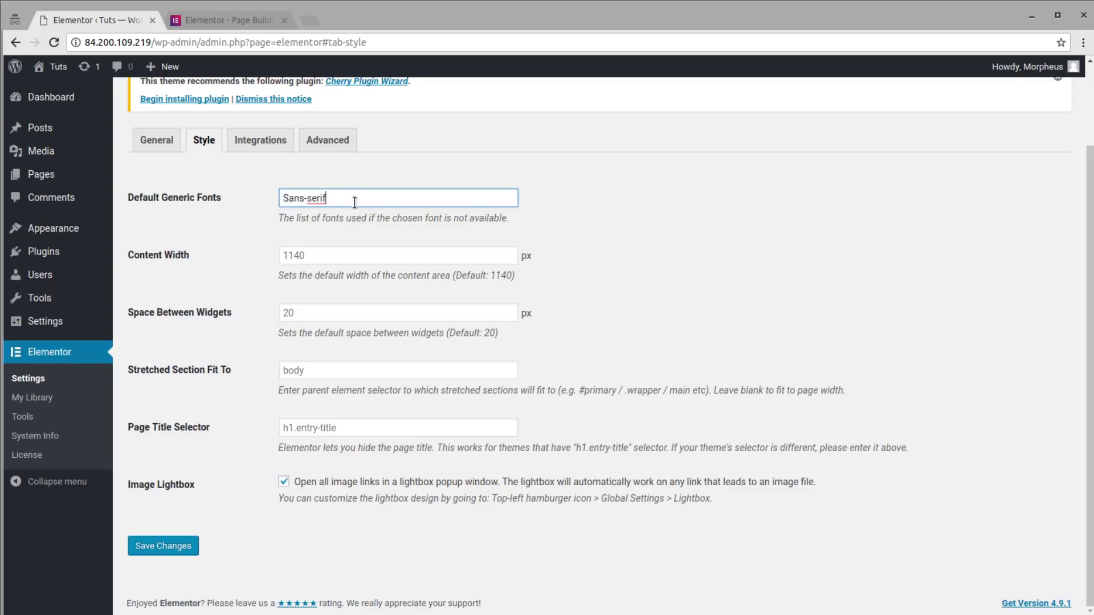
click(342, 254)
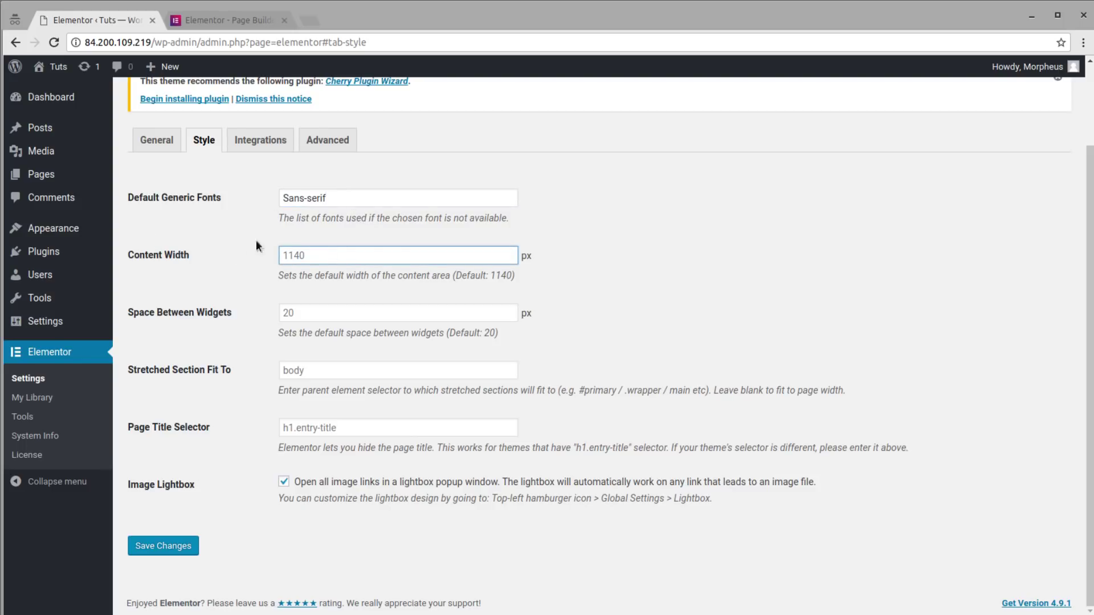
drag(485, 276, 514, 276)
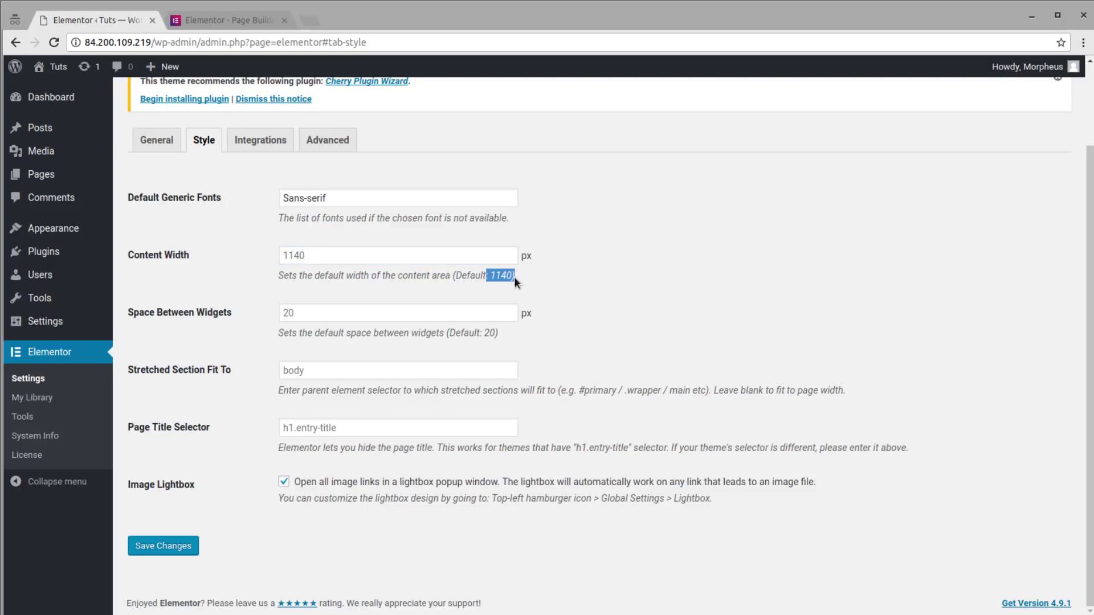
click(655, 280)
click(234, 144)
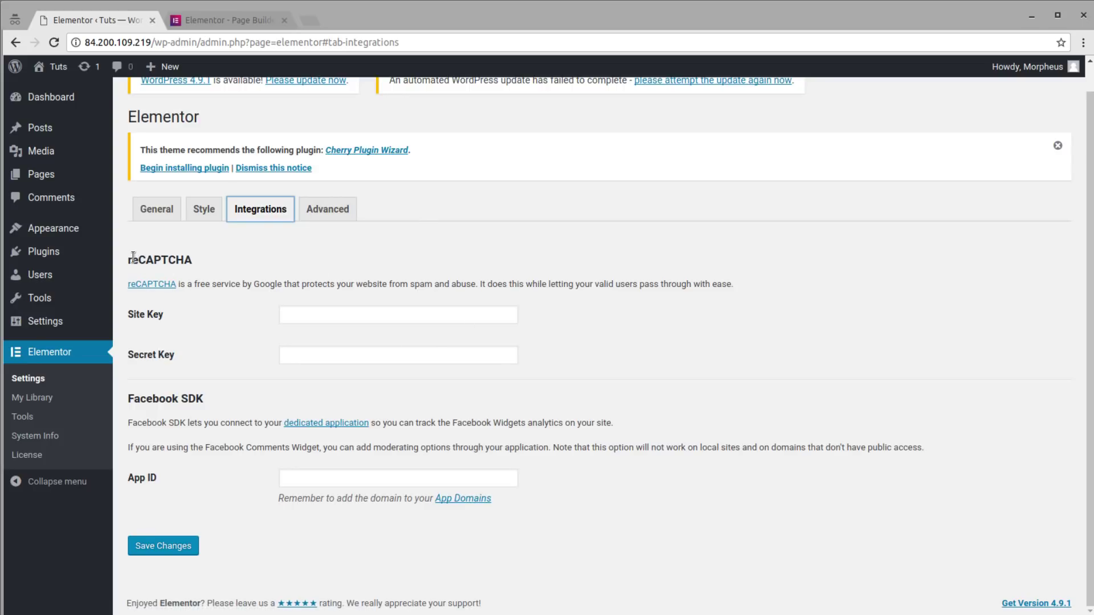
drag(130, 257, 193, 260)
click(310, 249)
click(318, 208)
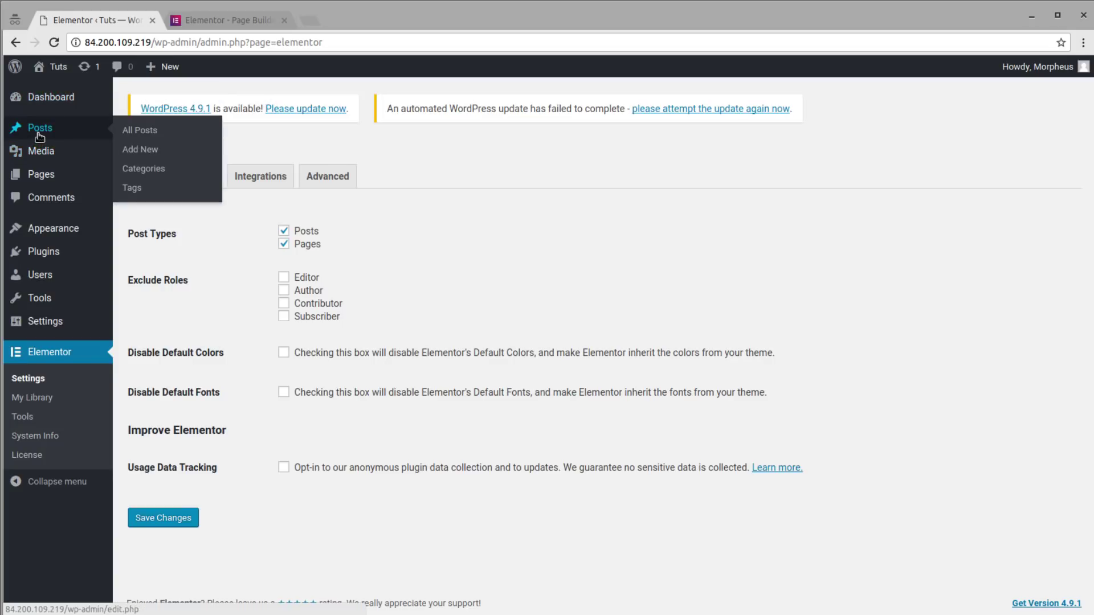
- Create a new page titled MeinTest and open it for editing with Elementor
click(41, 175)
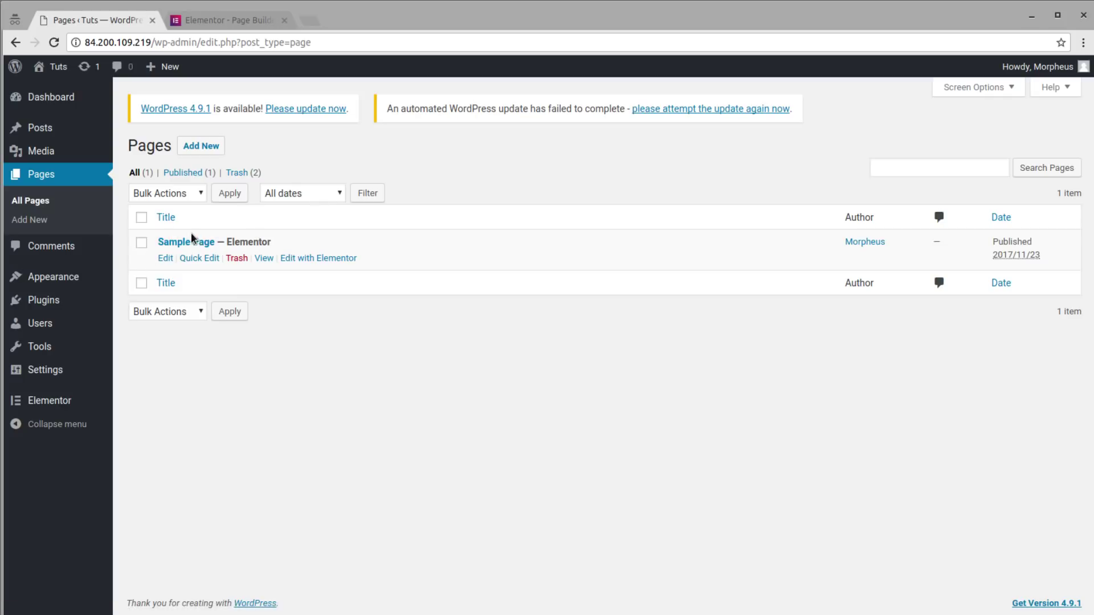
click(209, 147)
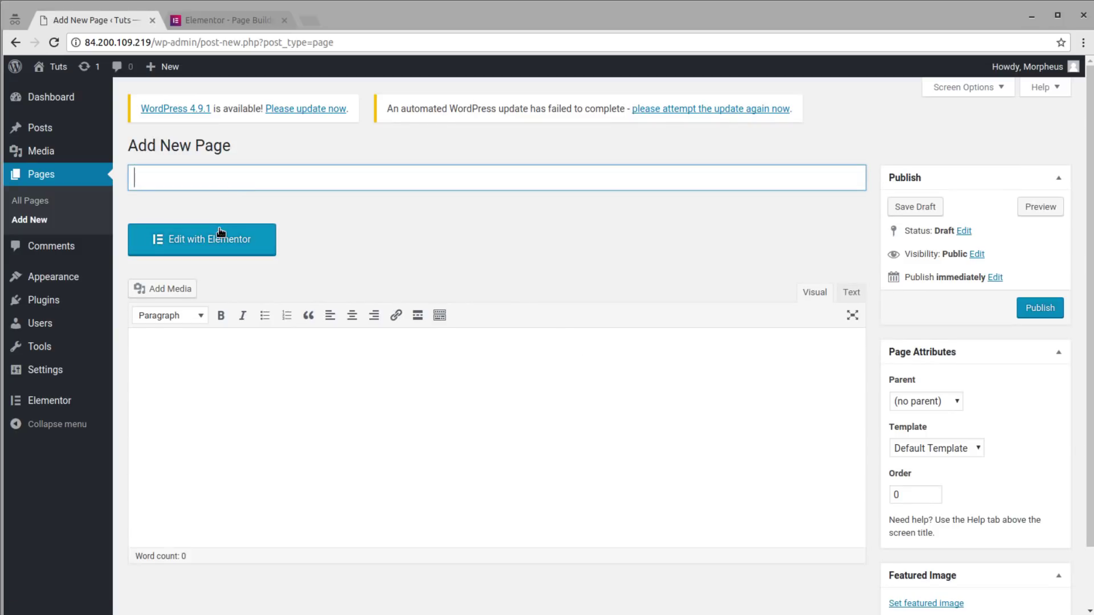
text(MeinTest)
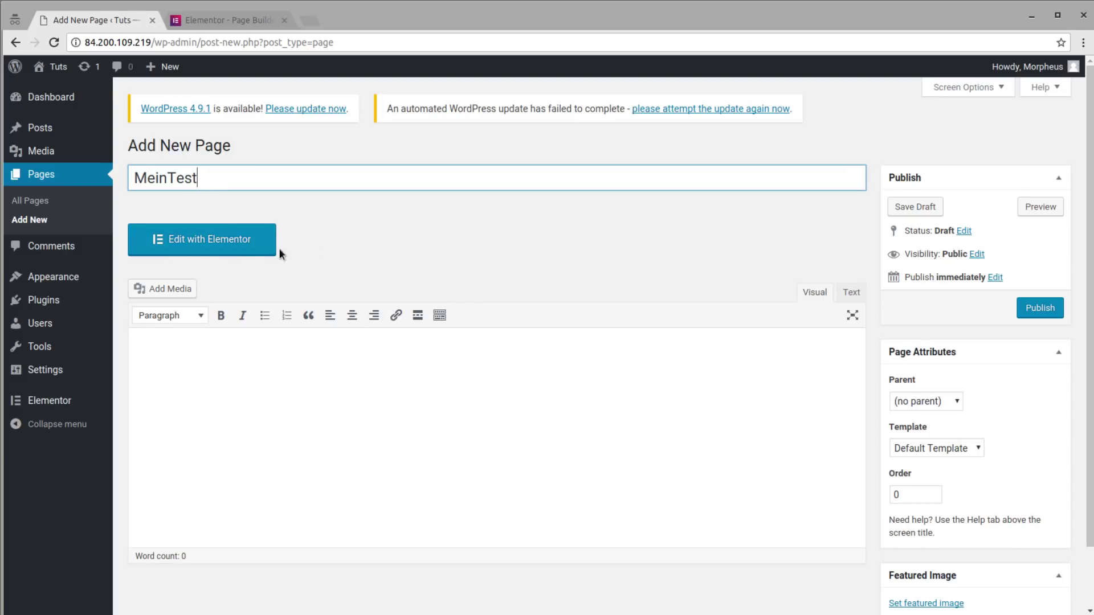
click(210, 242)
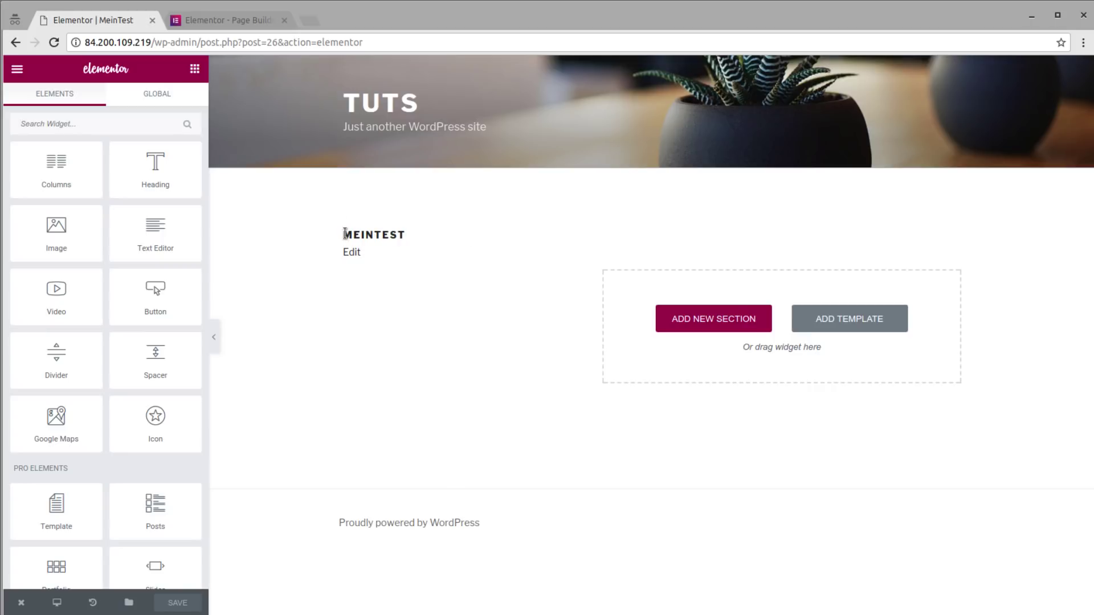
drag(342, 217, 374, 259)
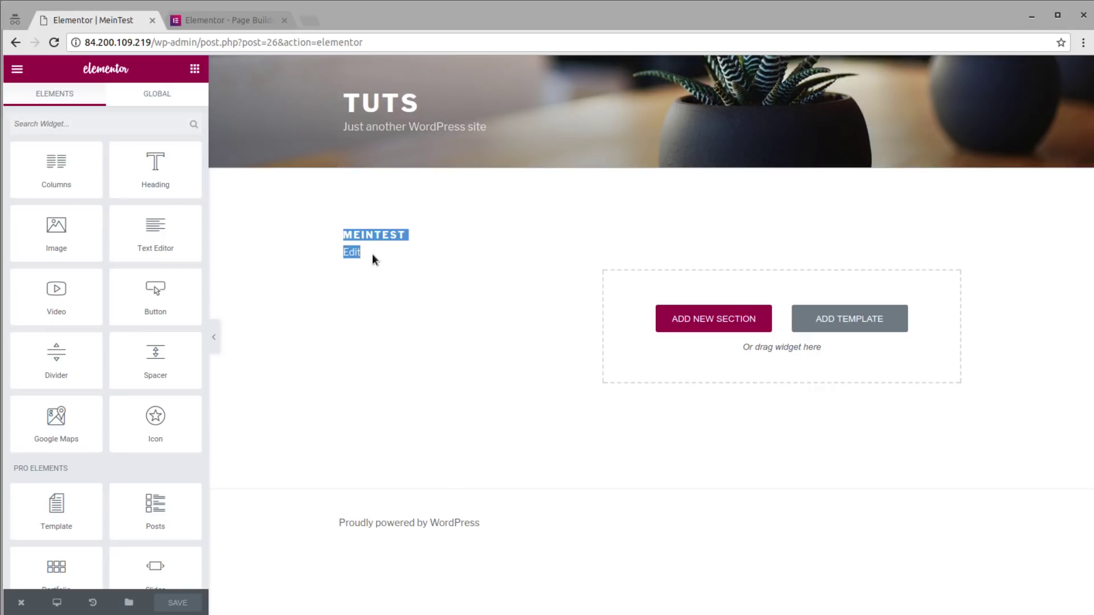
click(291, 205)
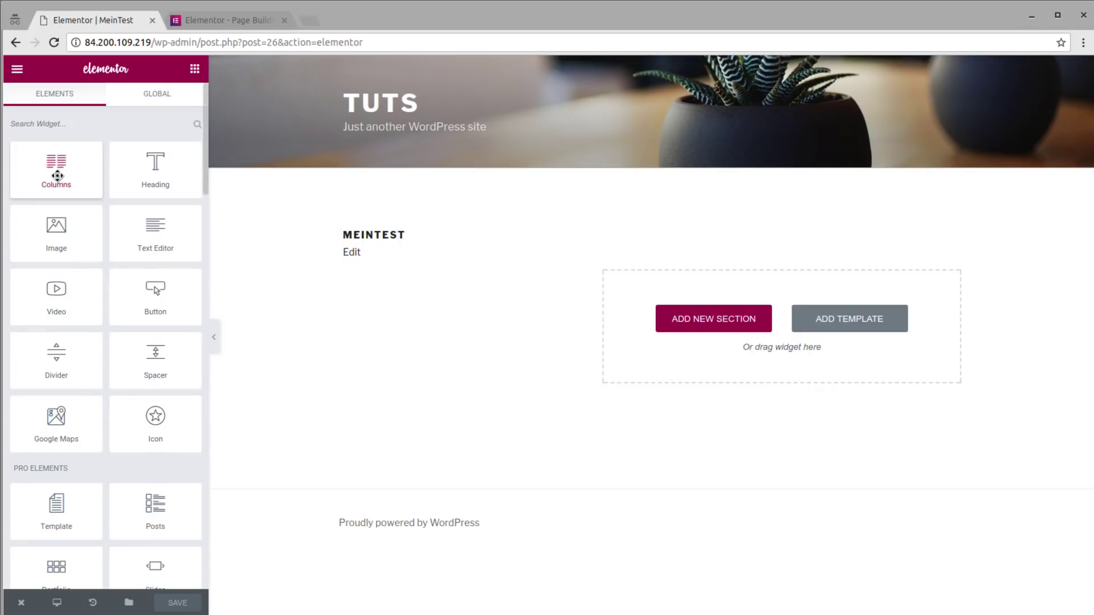
- Add a Columns element to the page's empty content area and set its structure to 66, 33
mouse_move(57, 175)
mouse_down()
mouse_move(43, 172)
mouse_move(60, 190)
mouse_move(701, 311)
mouse_move(664, 354)
mouse_move(46, 181)
mouse_up()
drag(238, 209, 692, 317)
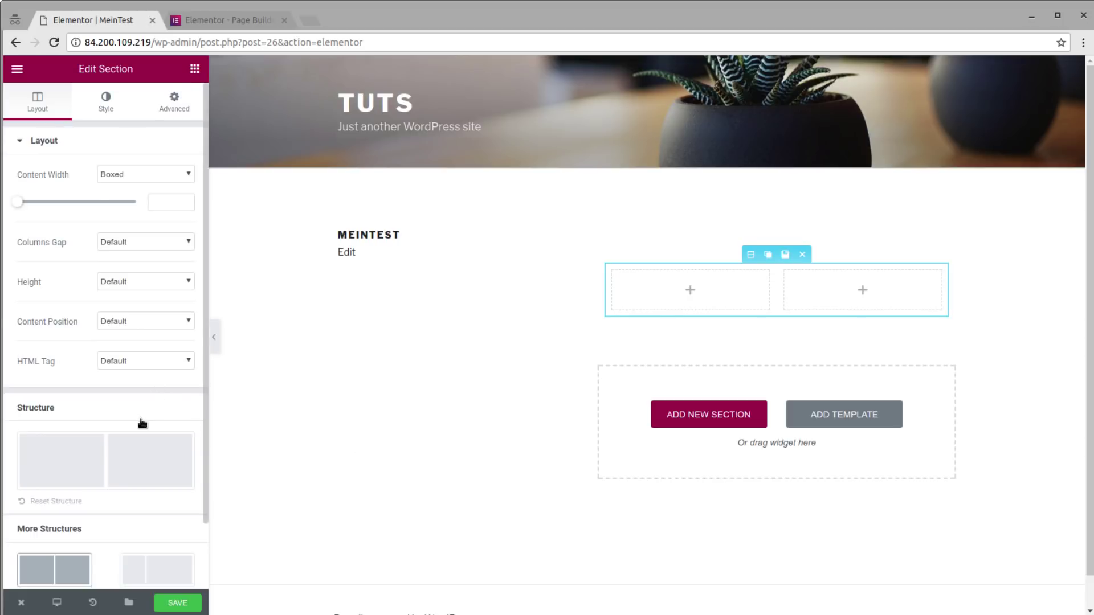
scroll(143, 433, down, 2)
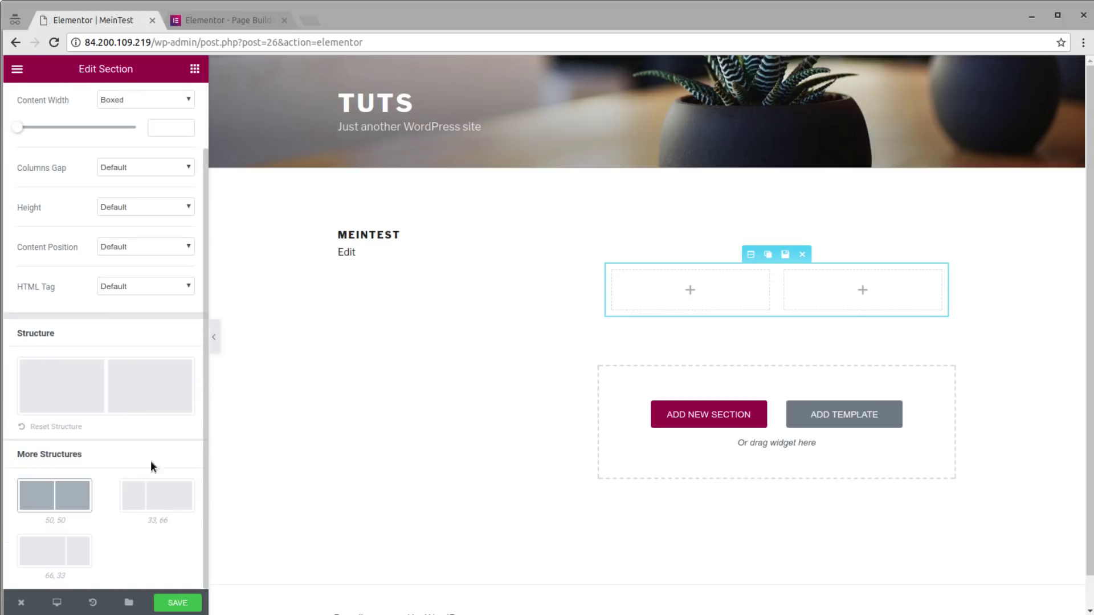
click(78, 558)
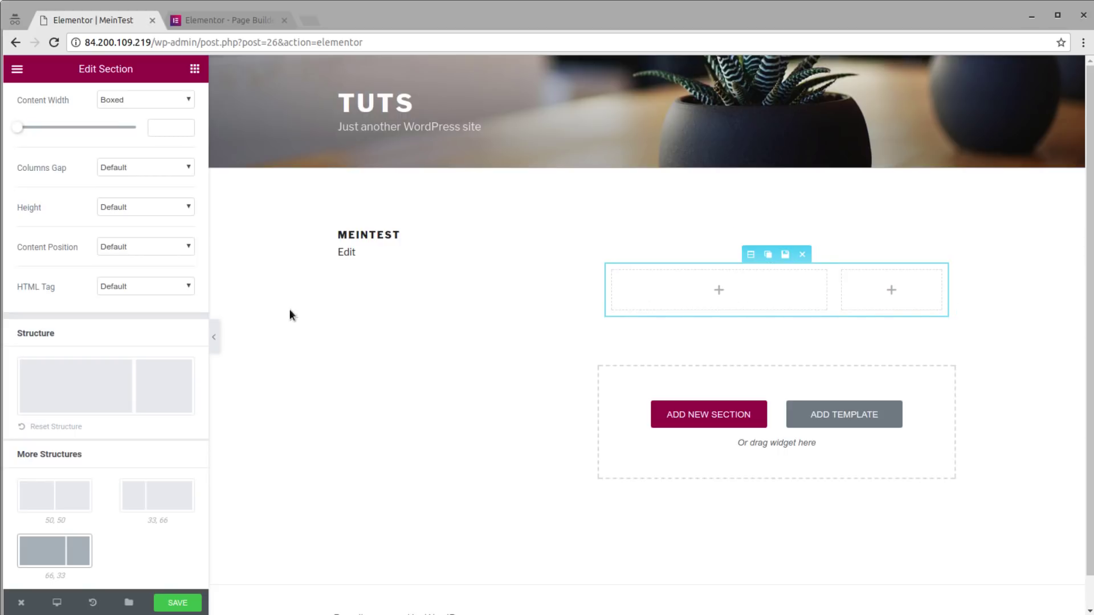
- Set the section's content width to Full Width and keep its height on Default
scroll(124, 366, up, 3)
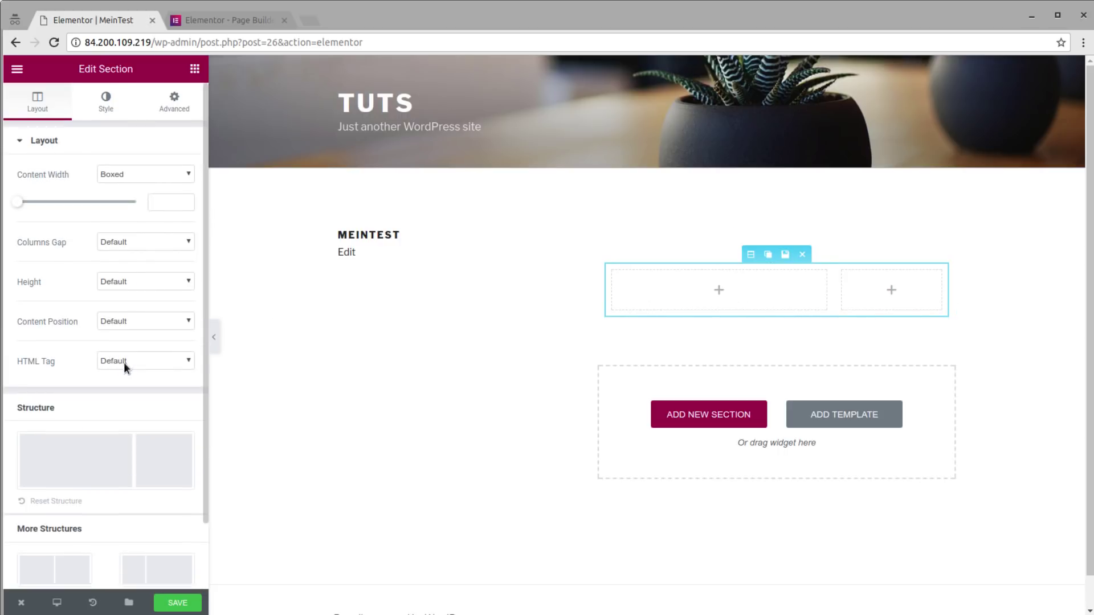
click(122, 171)
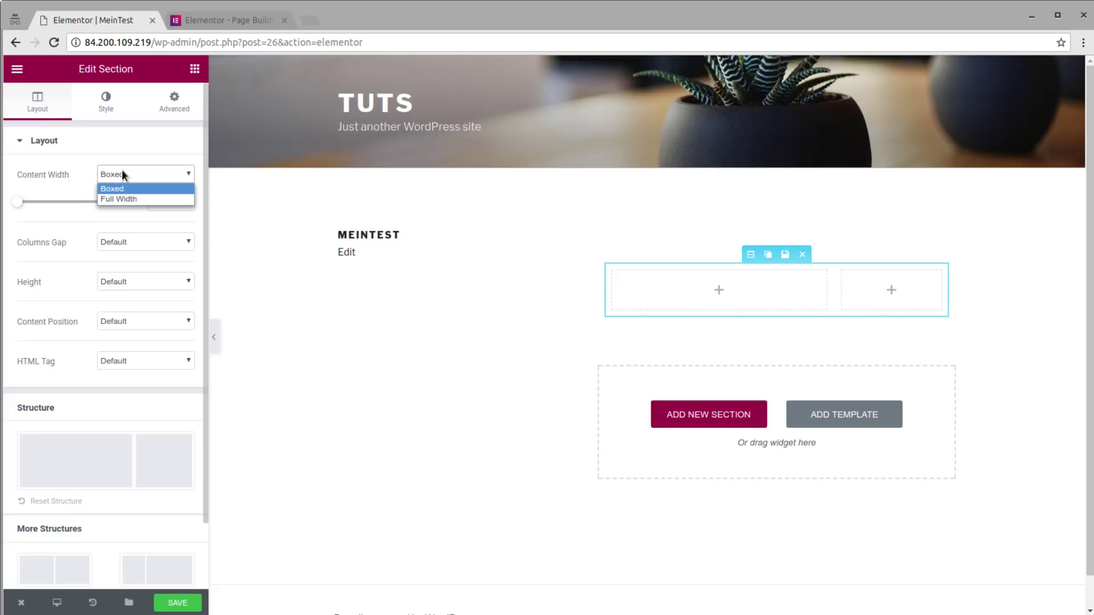
click(106, 200)
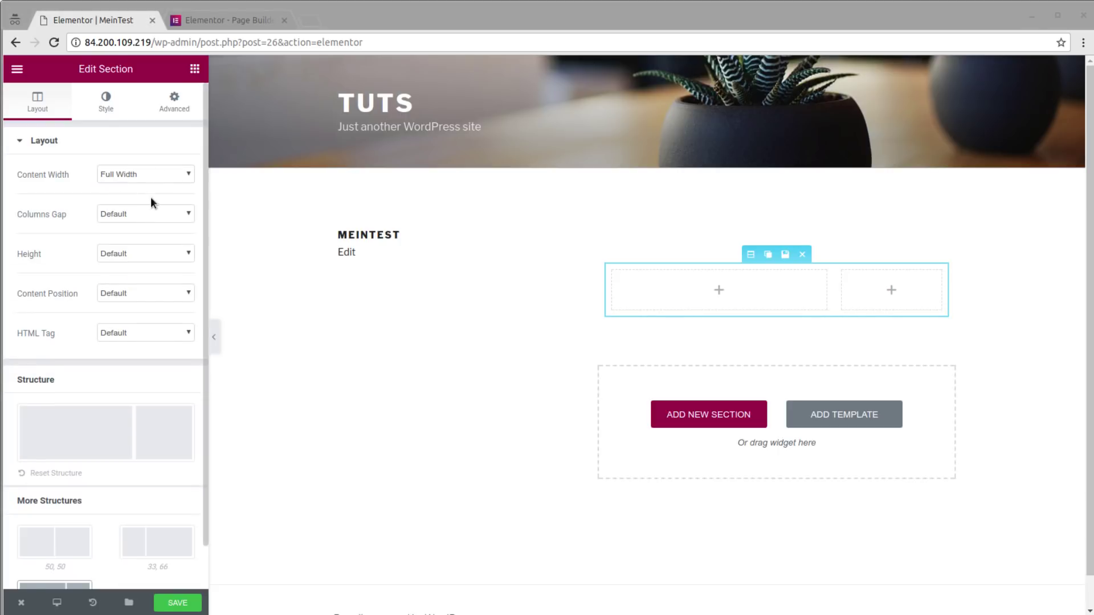
click(117, 252)
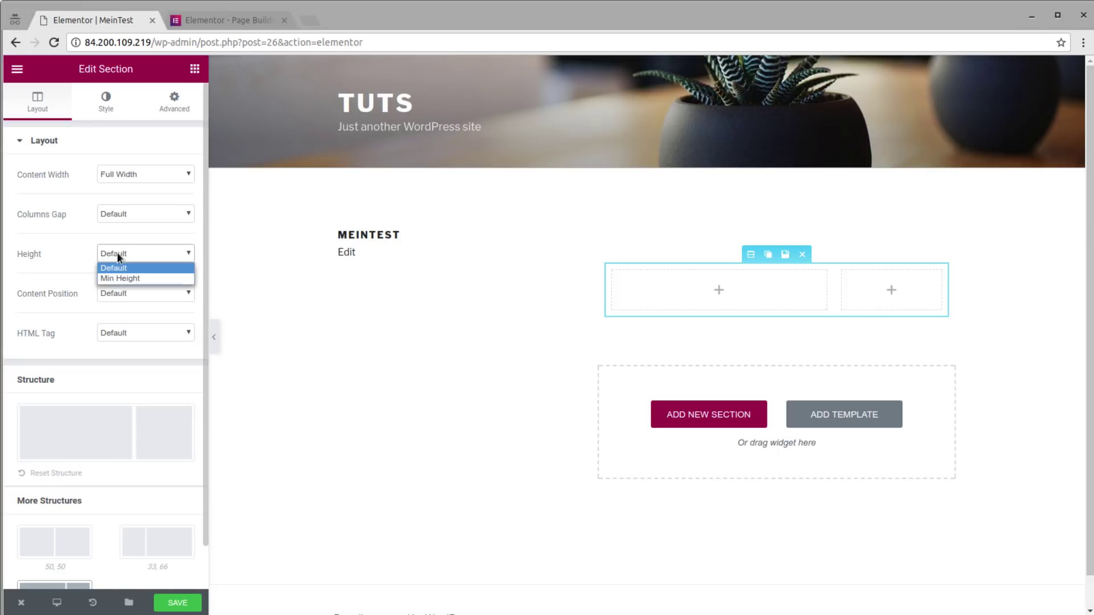
click(114, 251)
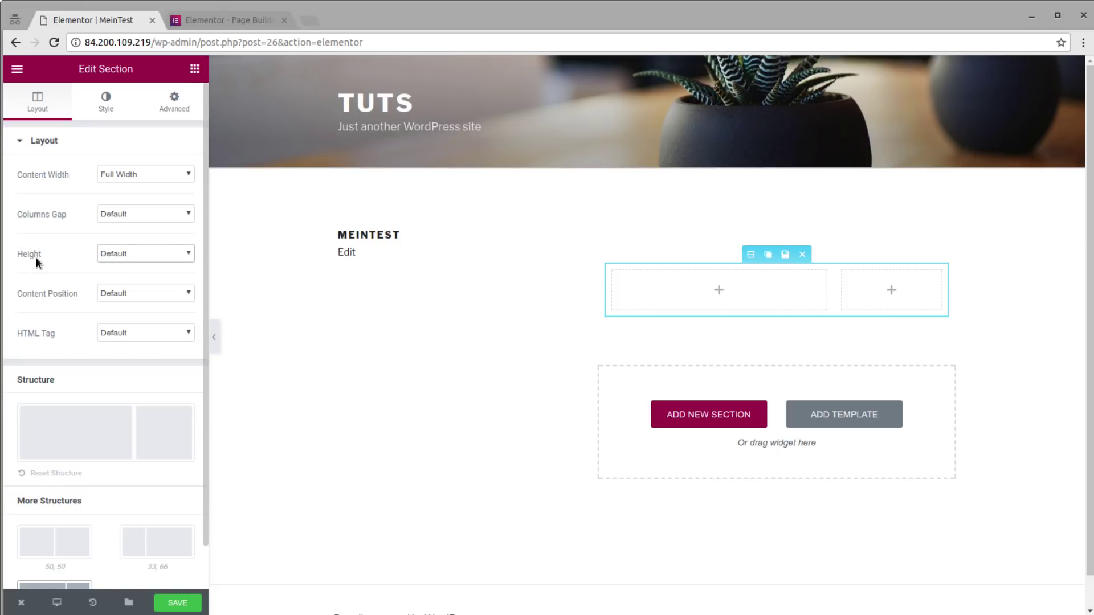
- Look through the section's gradient and video background options, and give it a Classic background in light grey #f2f2f2
click(106, 102)
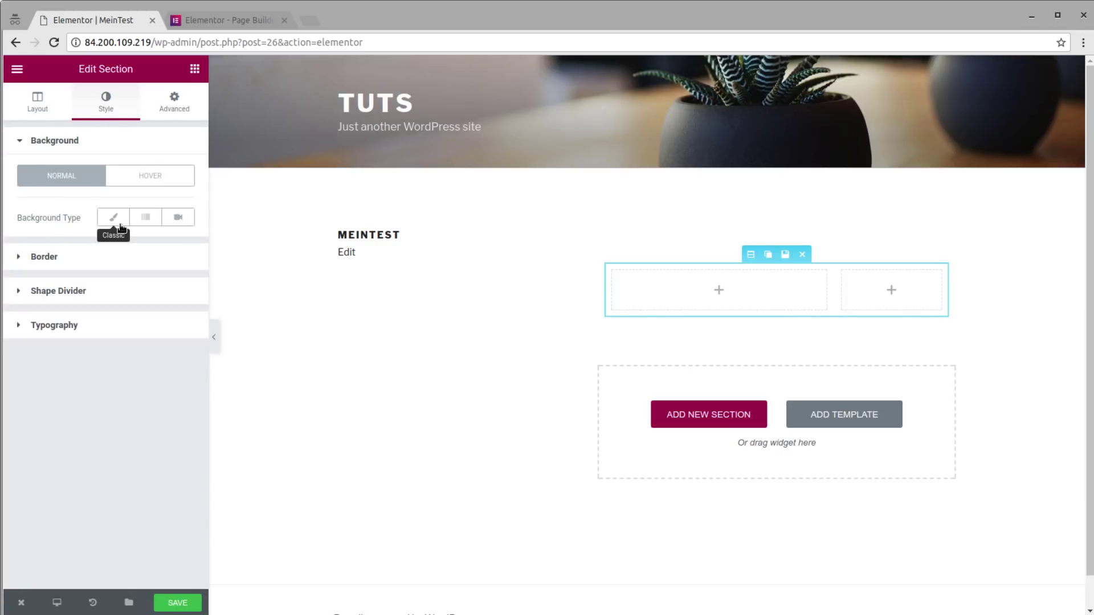
click(153, 219)
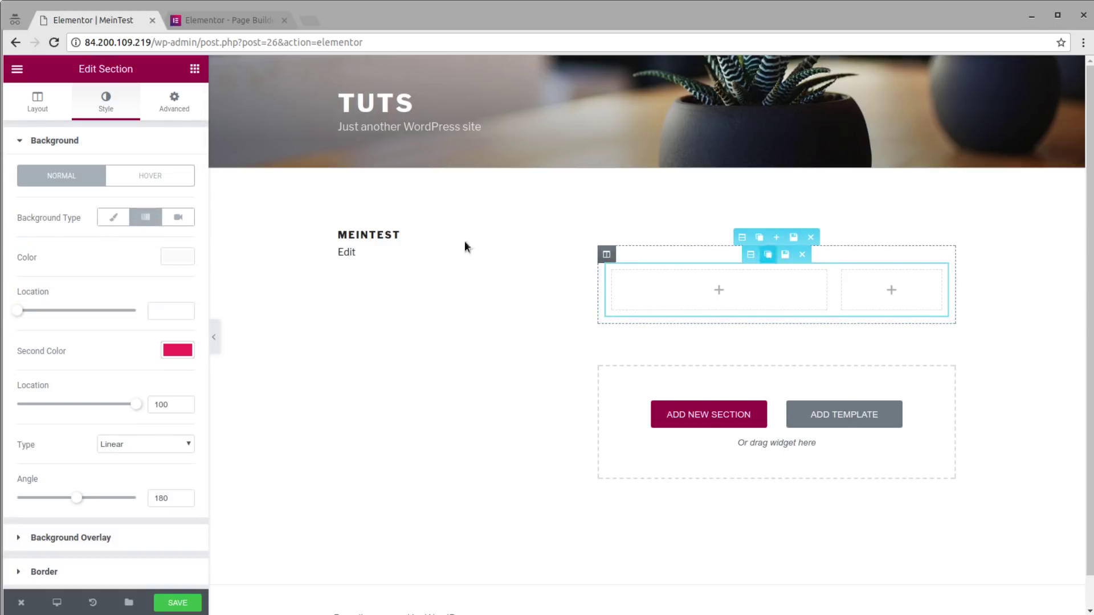
click(177, 221)
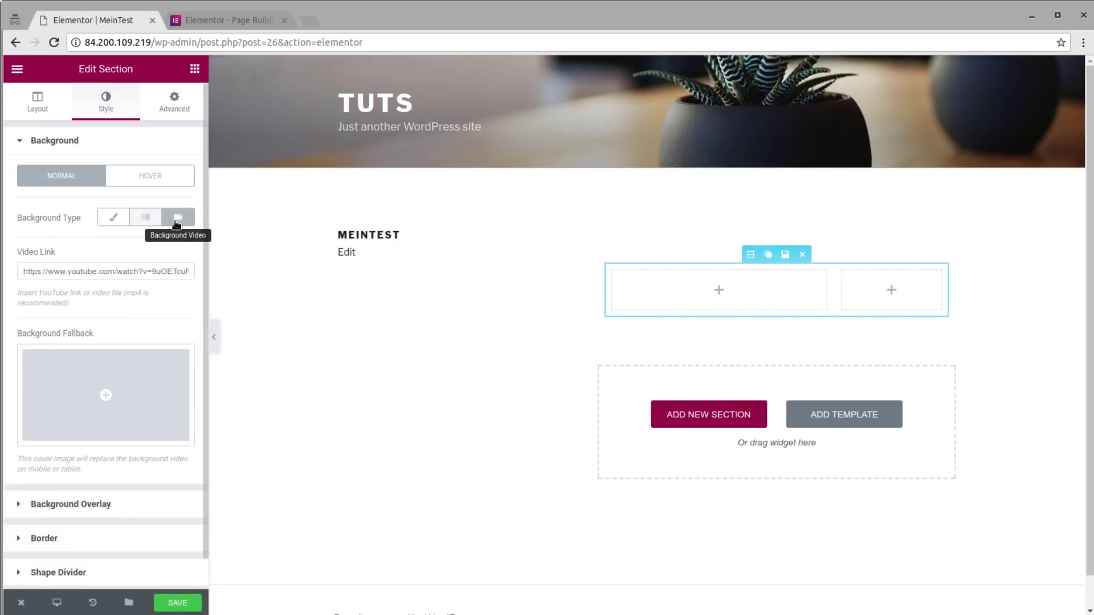
click(114, 217)
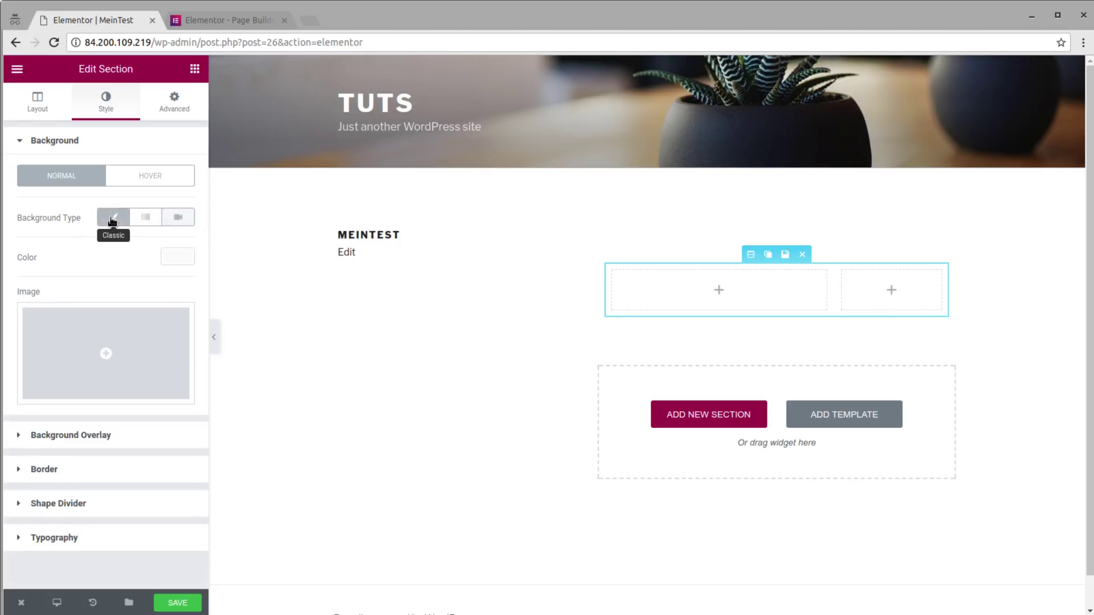
click(169, 259)
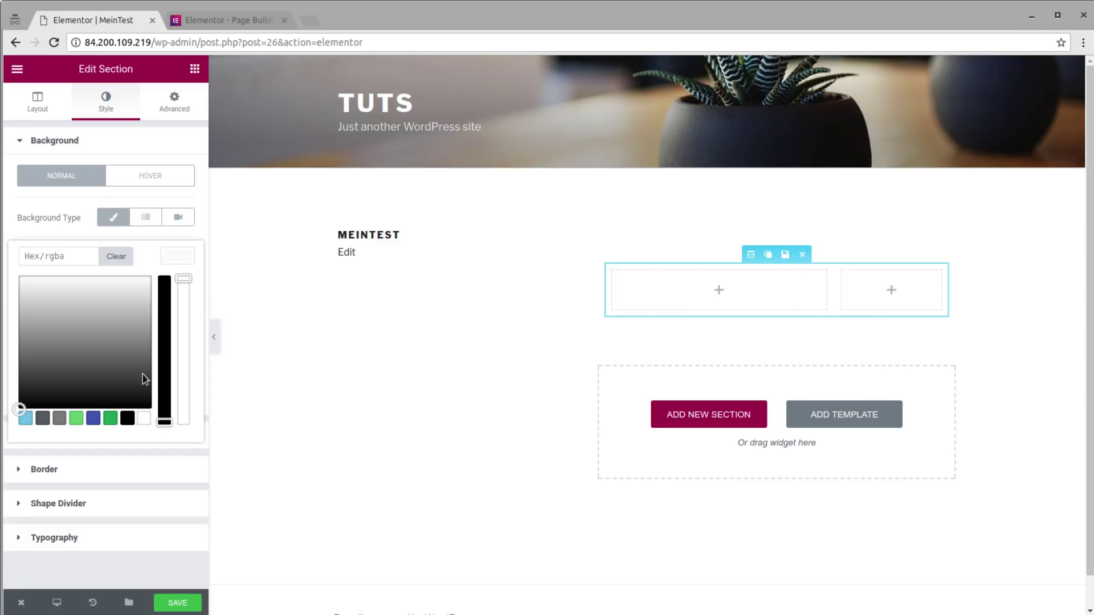
drag(19, 410, 40, 389)
drag(119, 312, 141, 283)
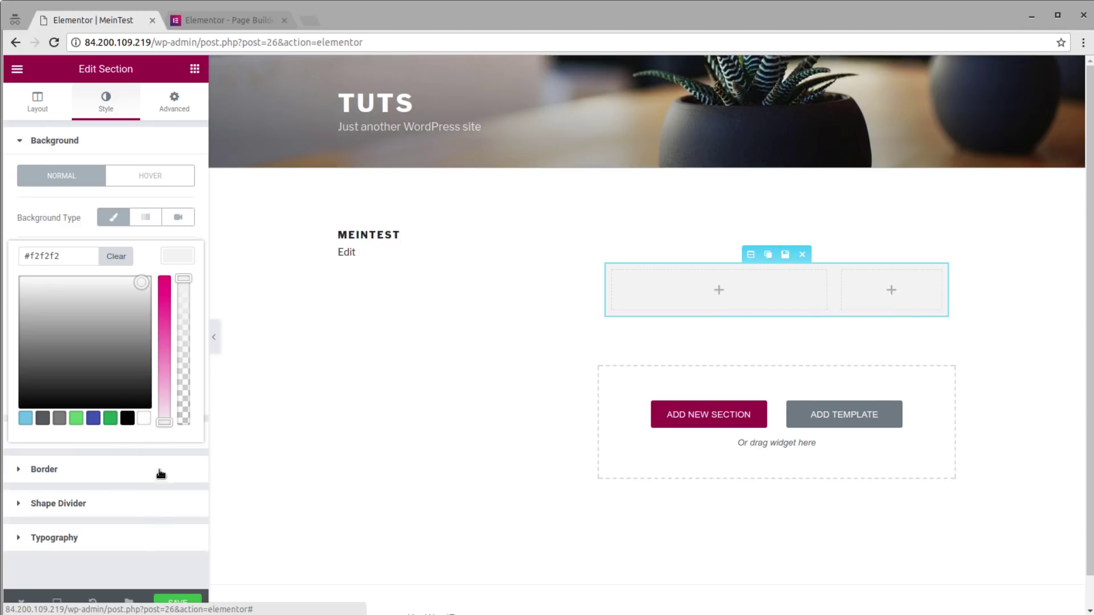
- Try a Solid border on the section, and set its border type back to None
click(102, 469)
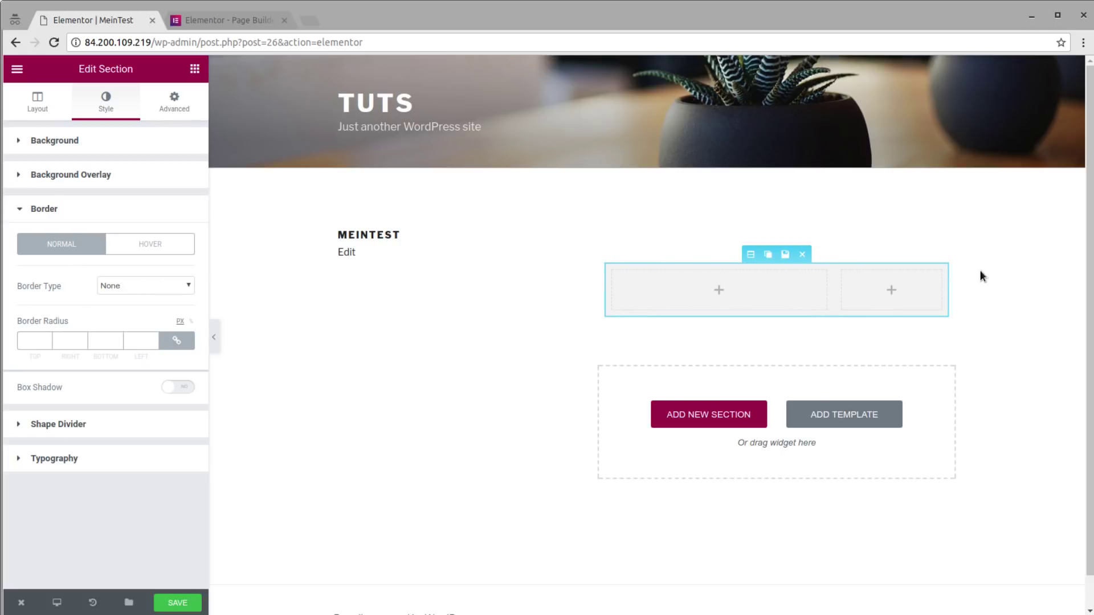
click(120, 288)
click(124, 306)
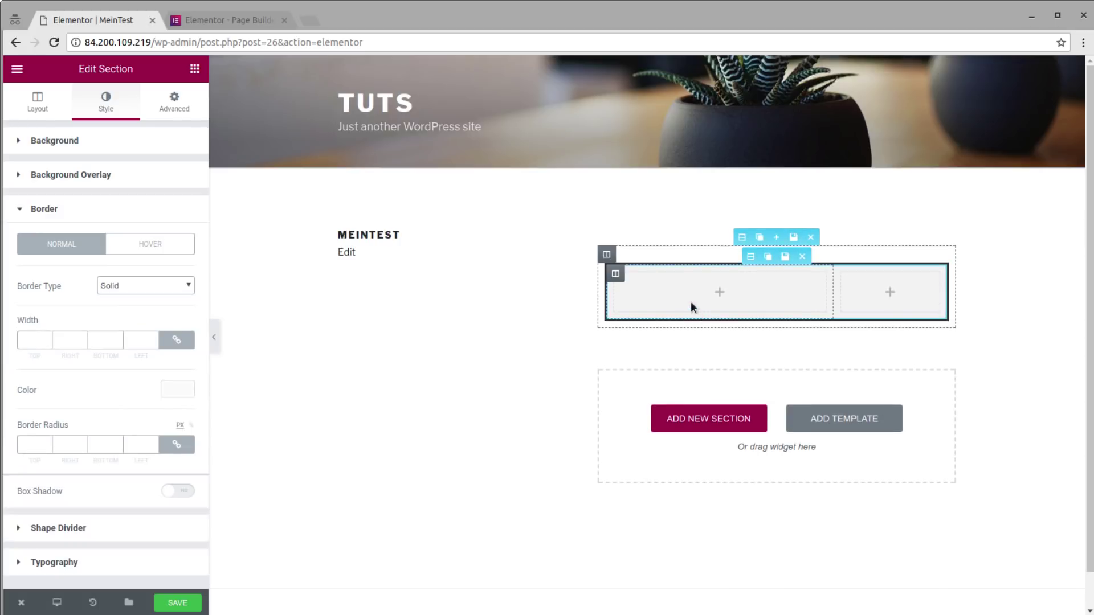
click(163, 288)
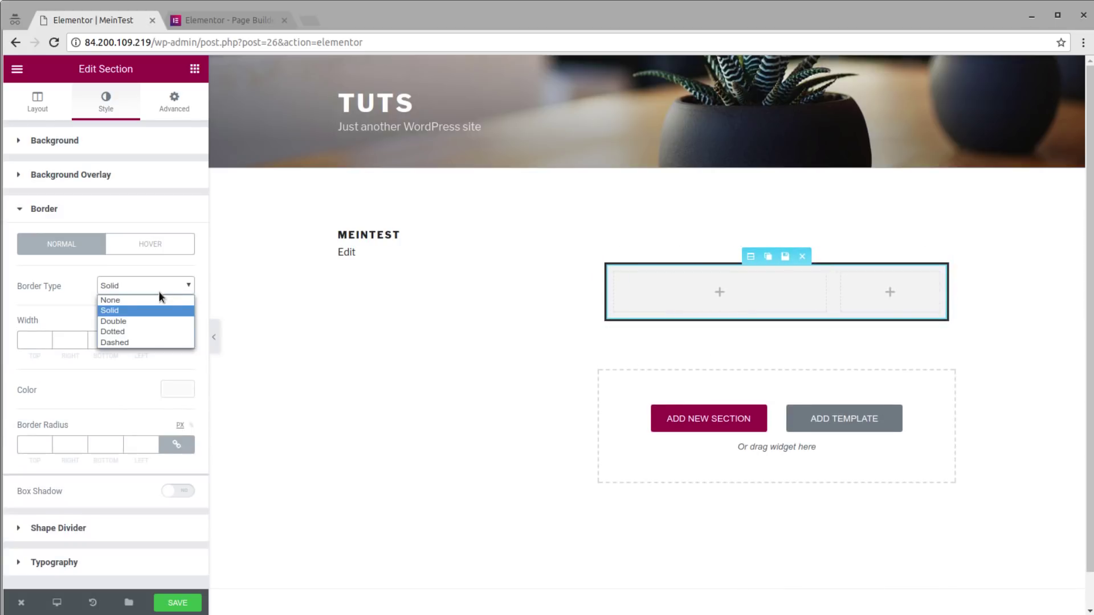
click(143, 300)
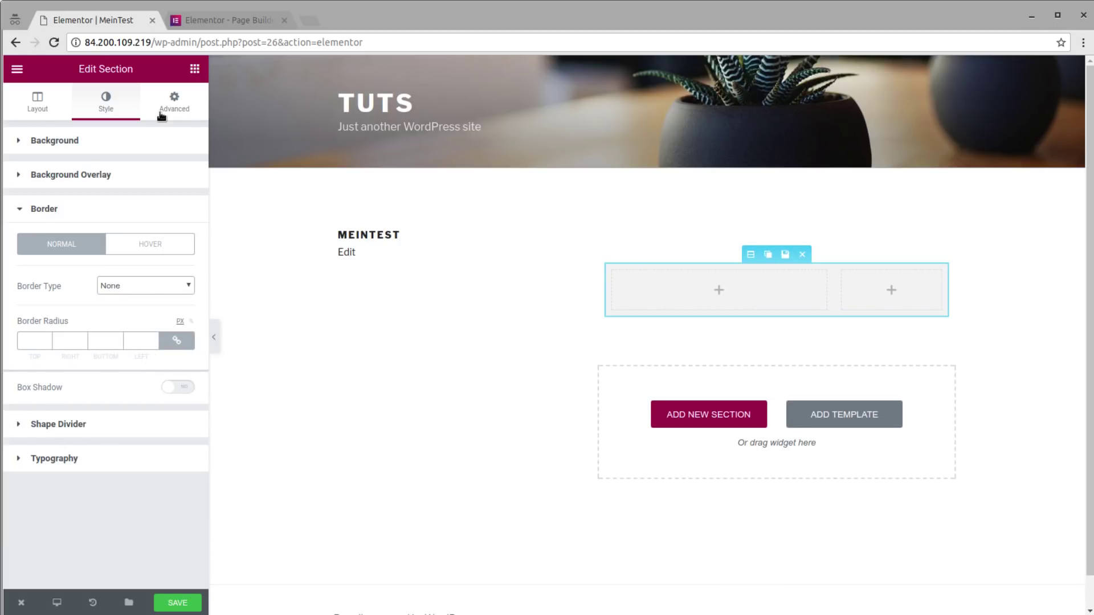
- Review the section's Typography settings and its Advanced settings for margin, padding and entrance animation
click(83, 465)
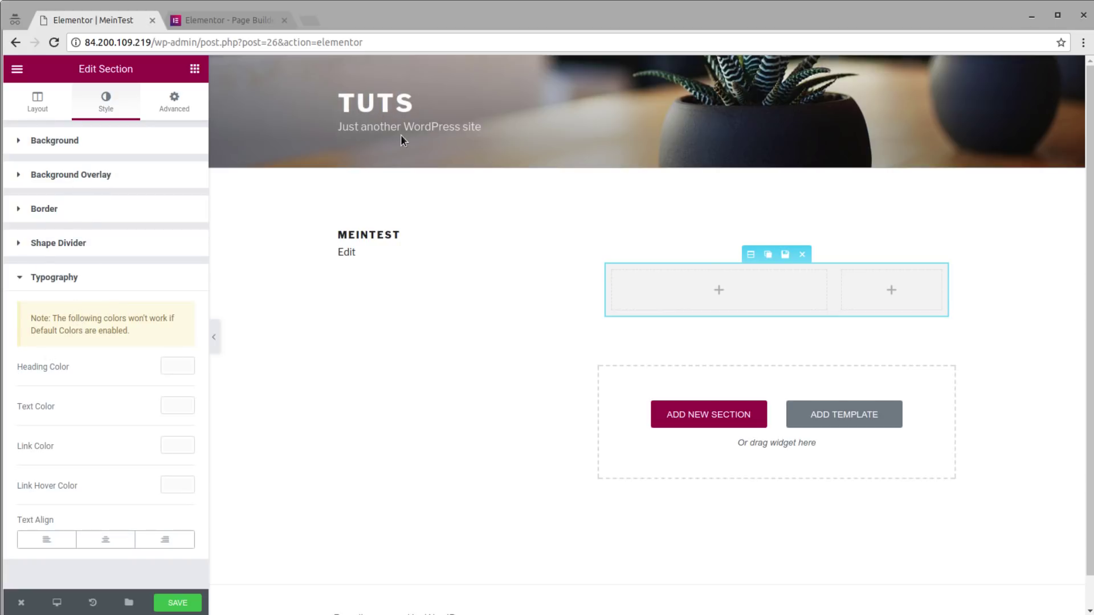
click(175, 103)
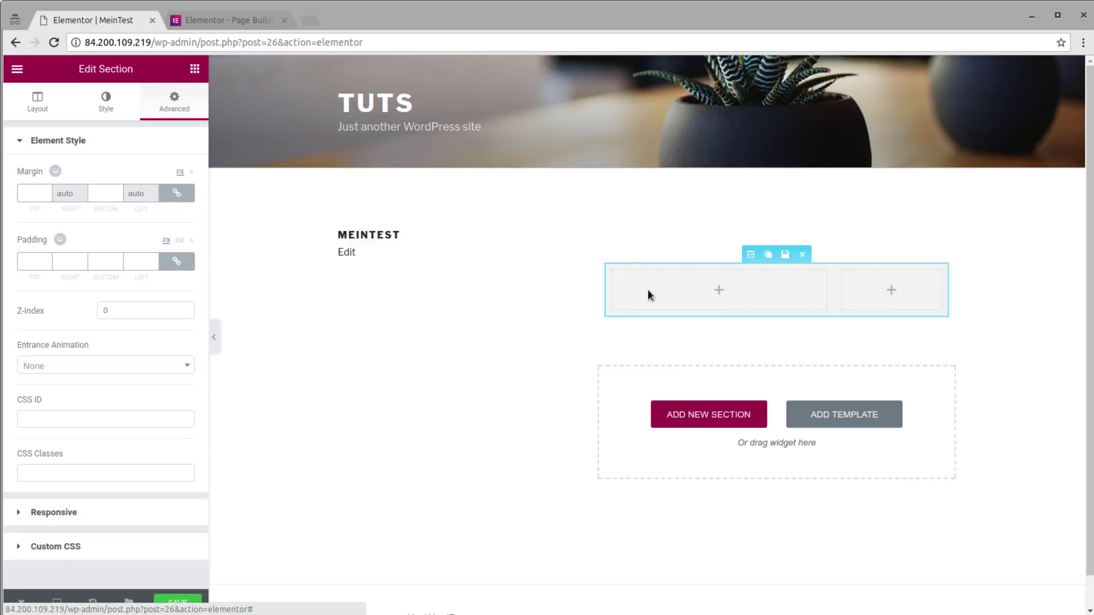
- Examine the available basic widgets and Pro Elements that can be placed in the section's empty columns
click(719, 294)
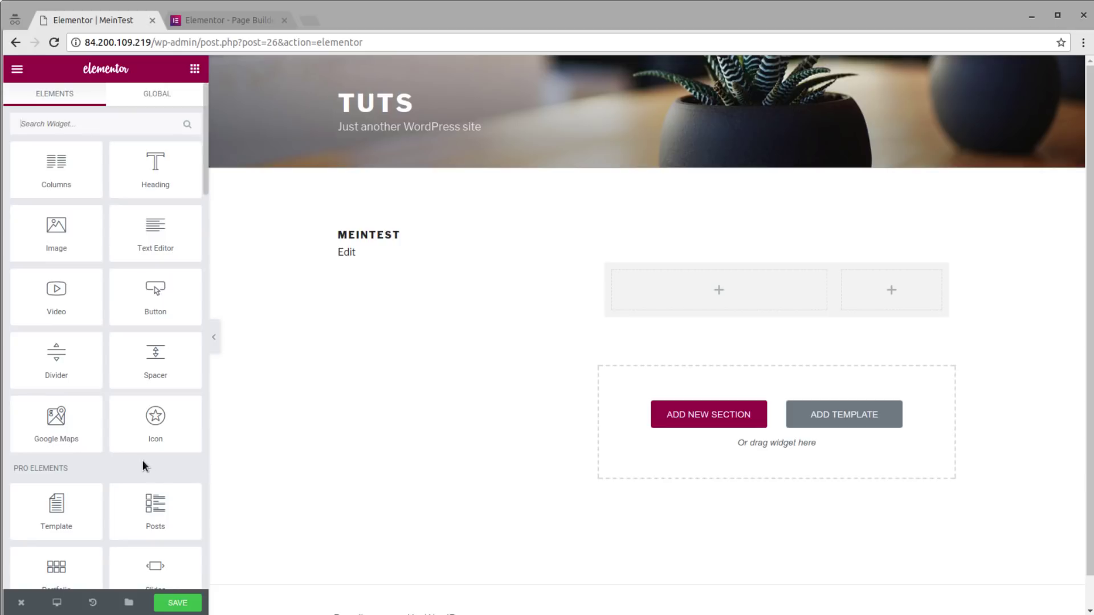
scroll(116, 467, down, 2)
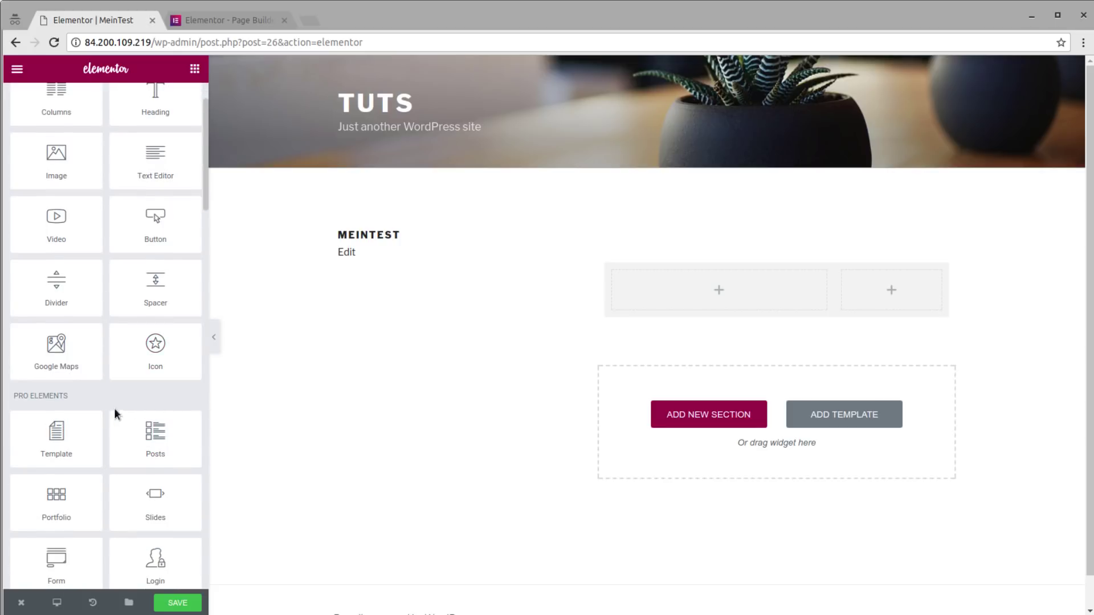
scroll(112, 384, down, 1)
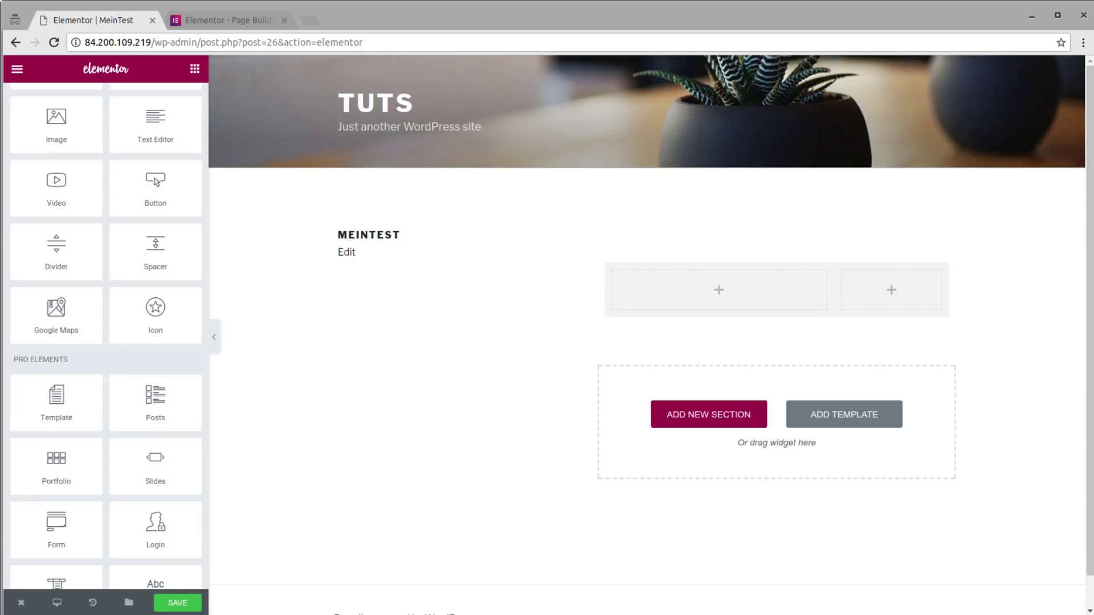
scroll(119, 353, up, 3)
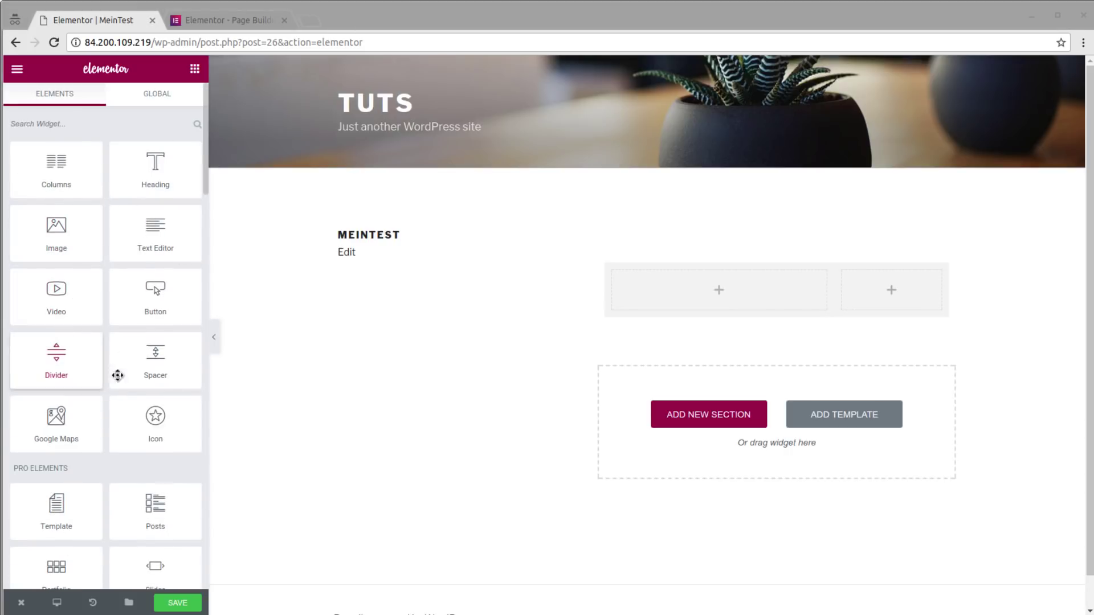
scroll(118, 376, down, 7)
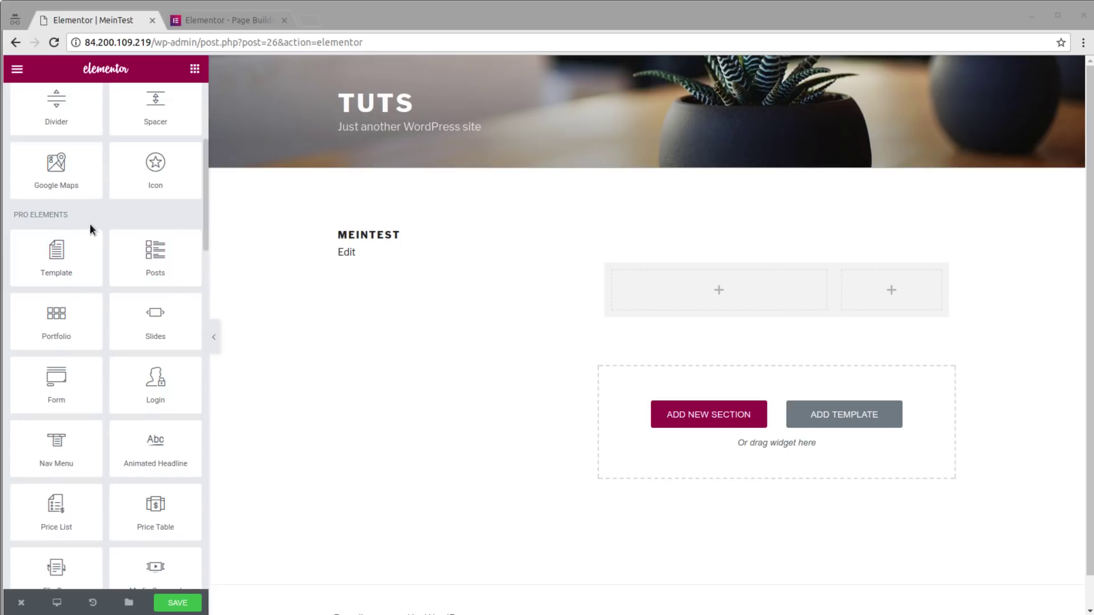
scroll(116, 218, down, 1)
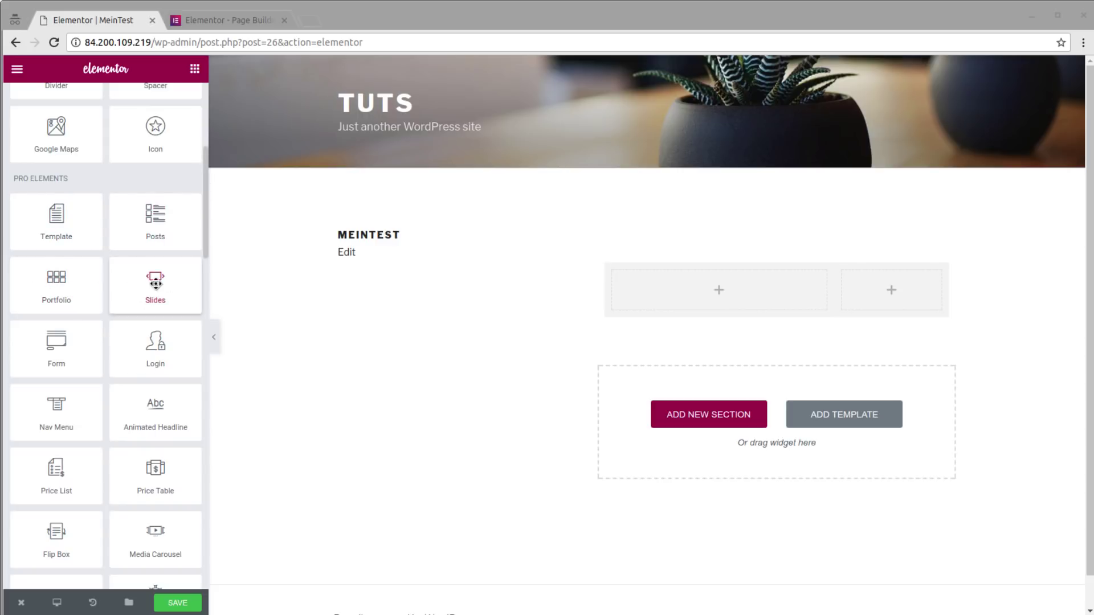
scroll(127, 285, down, 1)
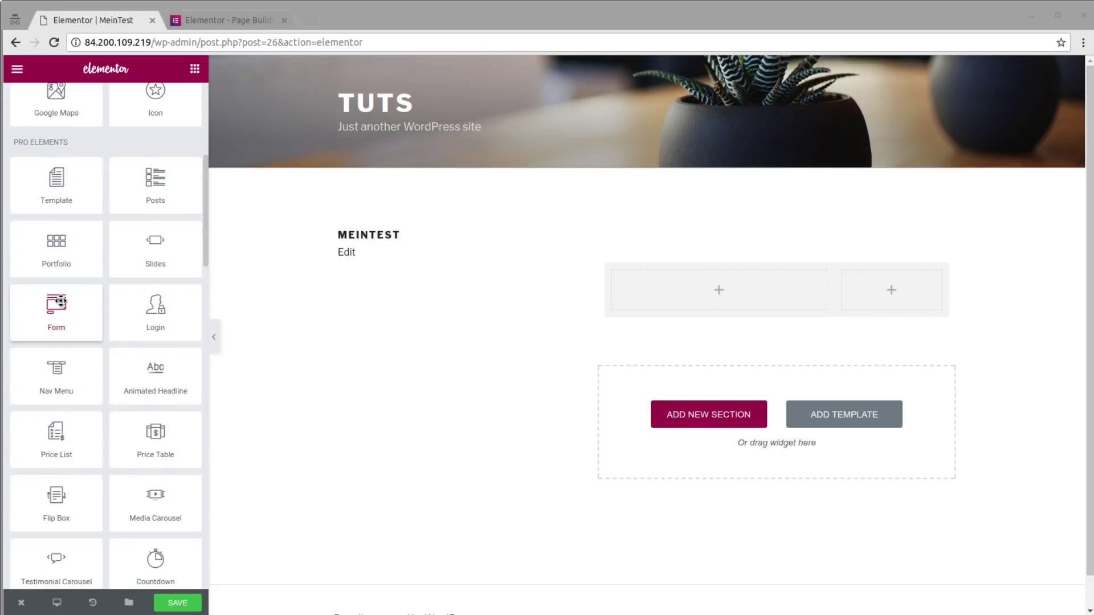
scroll(61, 301, down, 1)
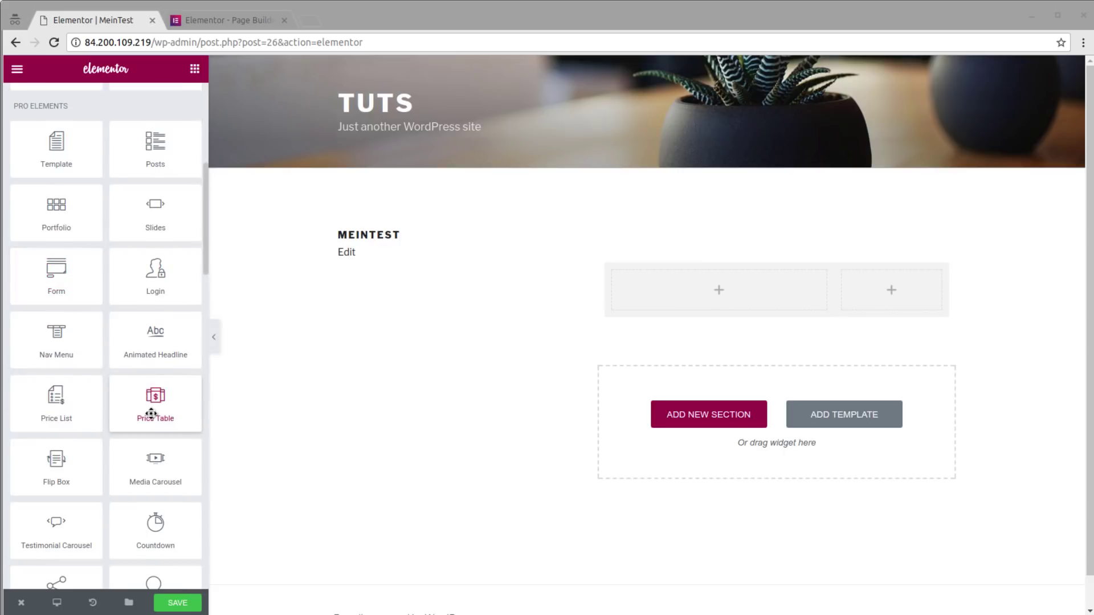
scroll(86, 366, down, 1)
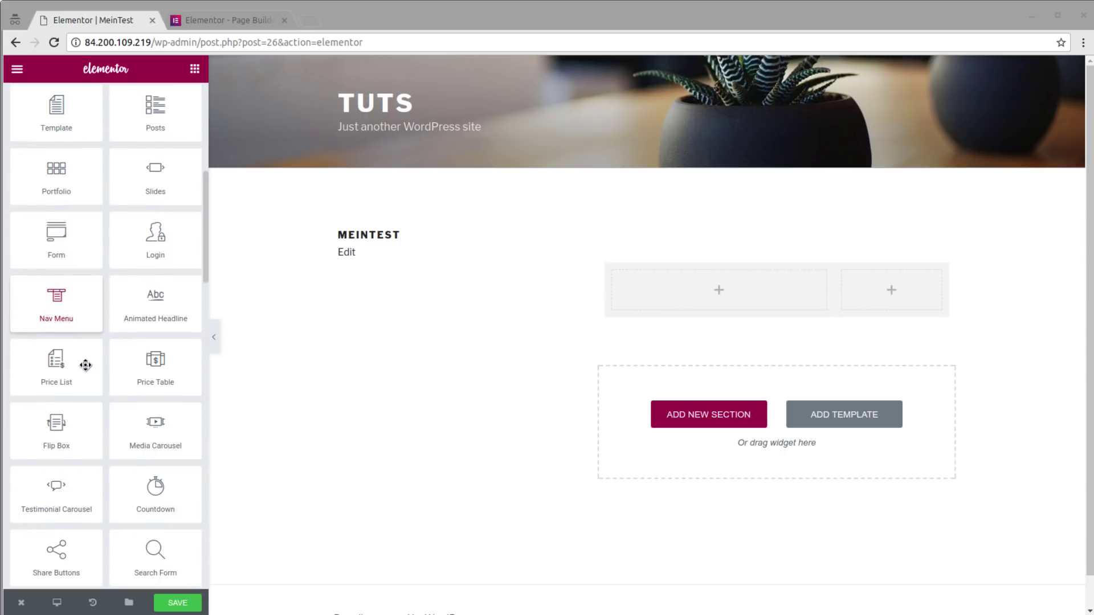
scroll(73, 348, down, 2)
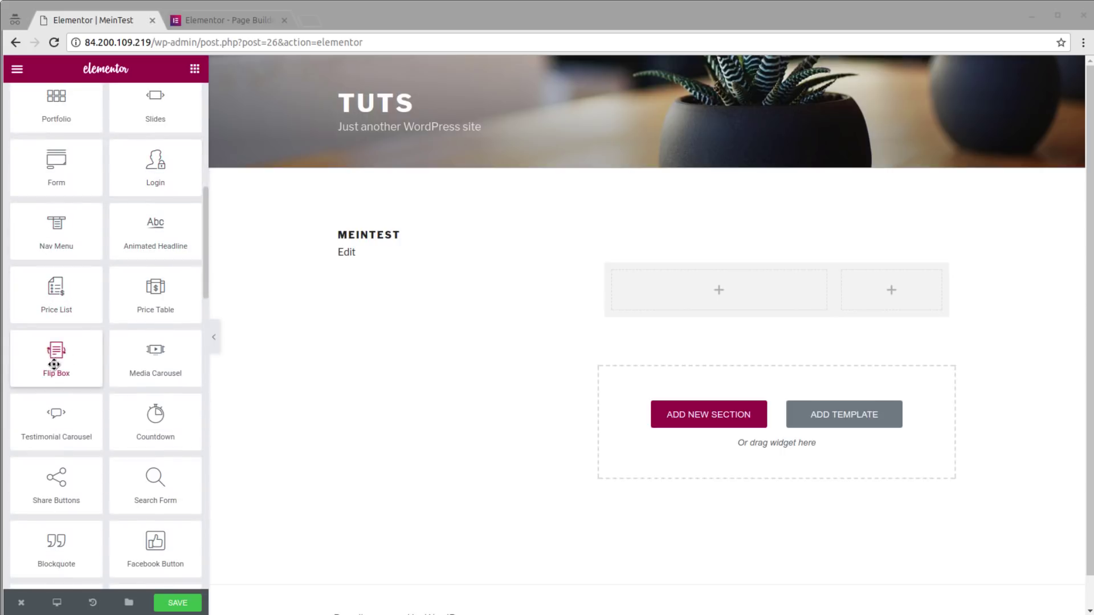
scroll(154, 367, down, 1)
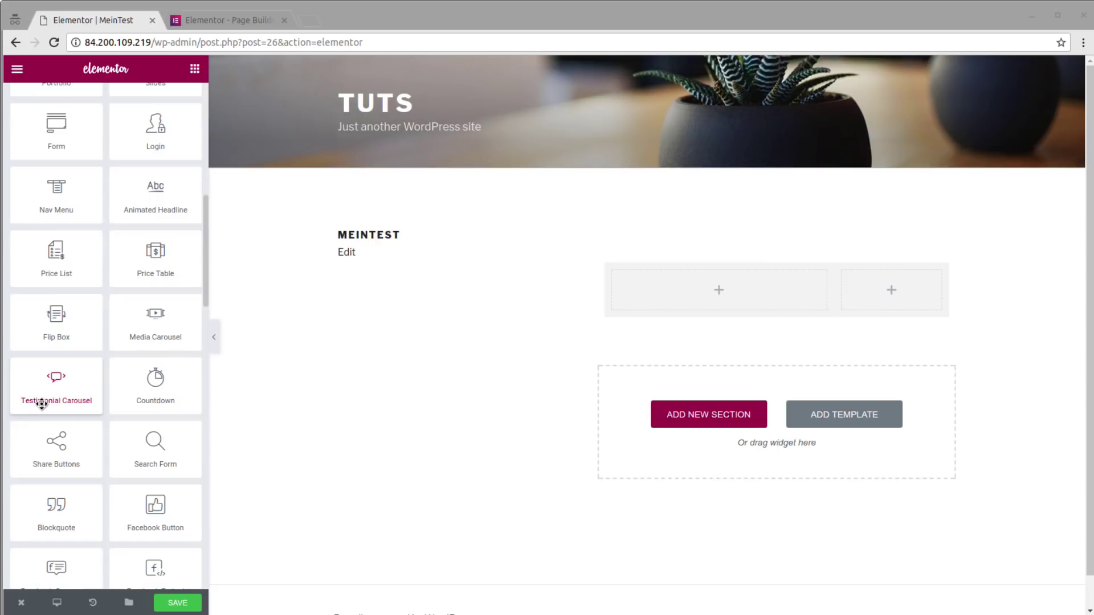
scroll(74, 390, down, 1)
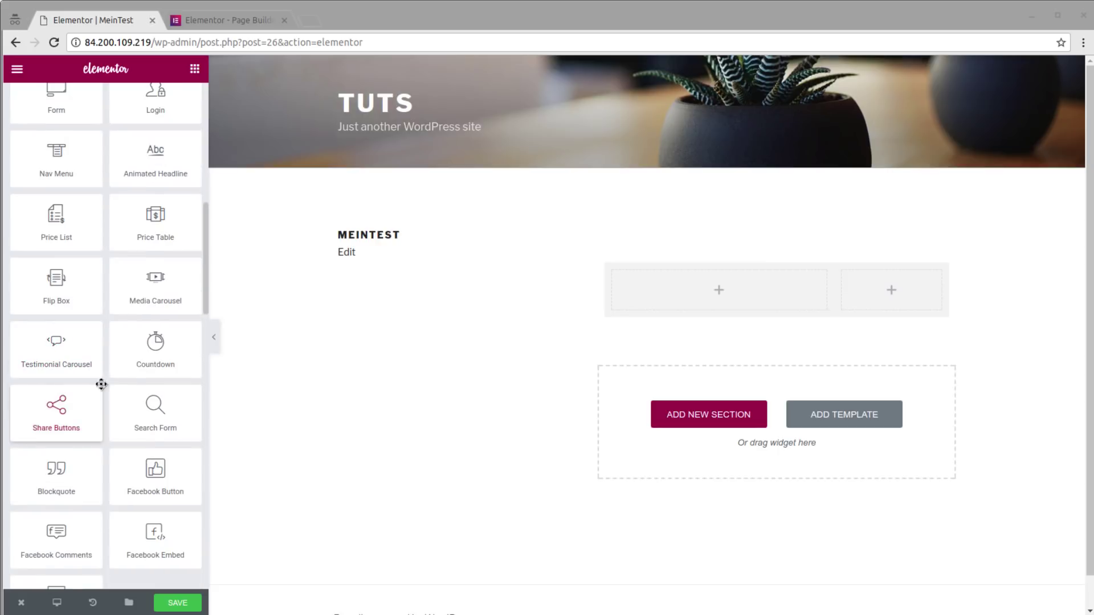
scroll(136, 347, down, 1)
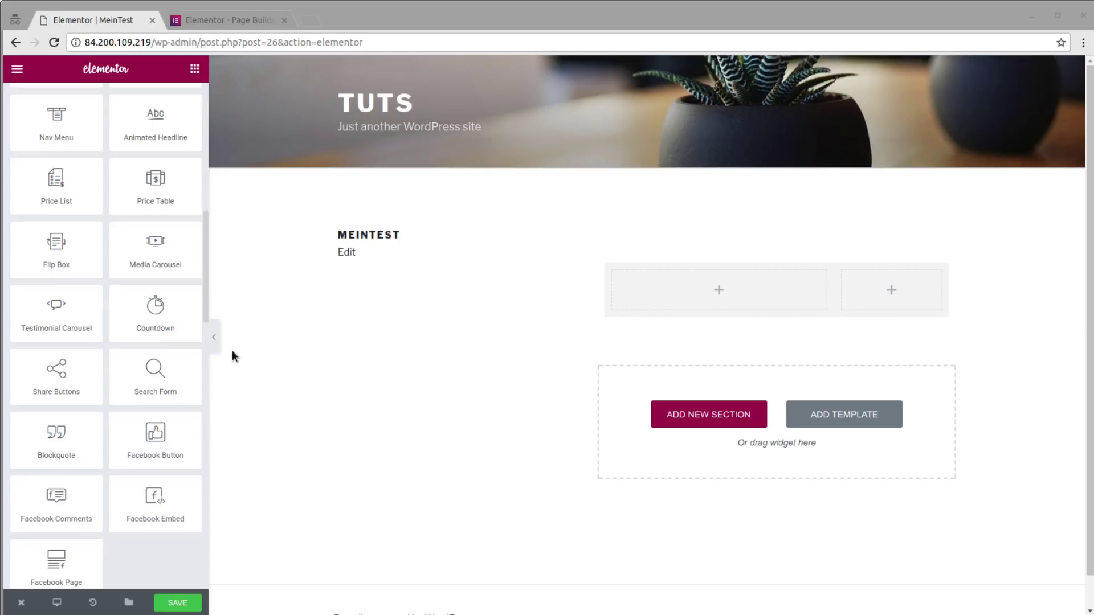
scroll(167, 339, down, 1)
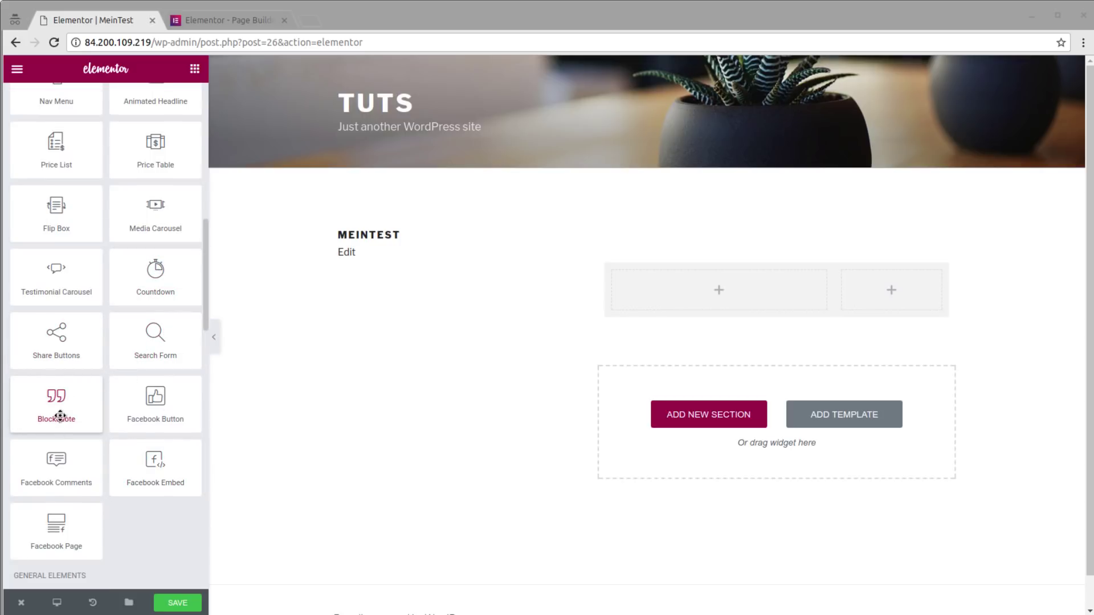
- Add a Blockquote widget to the wider column, with the content "Dou!" and the author Homer Simpson
drag(49, 428, 714, 297)
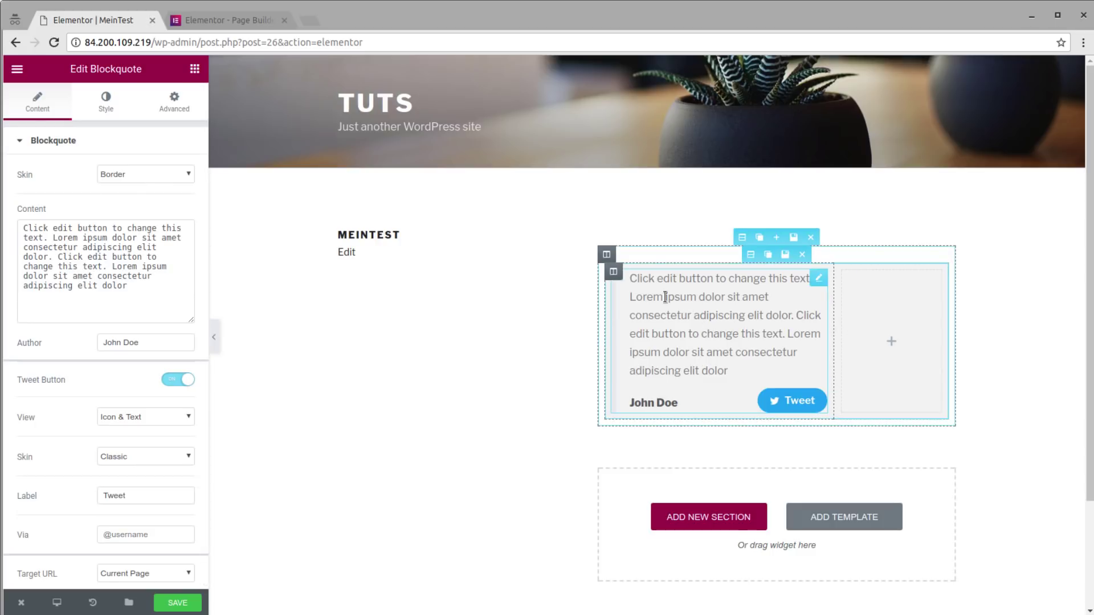
click(85, 242)
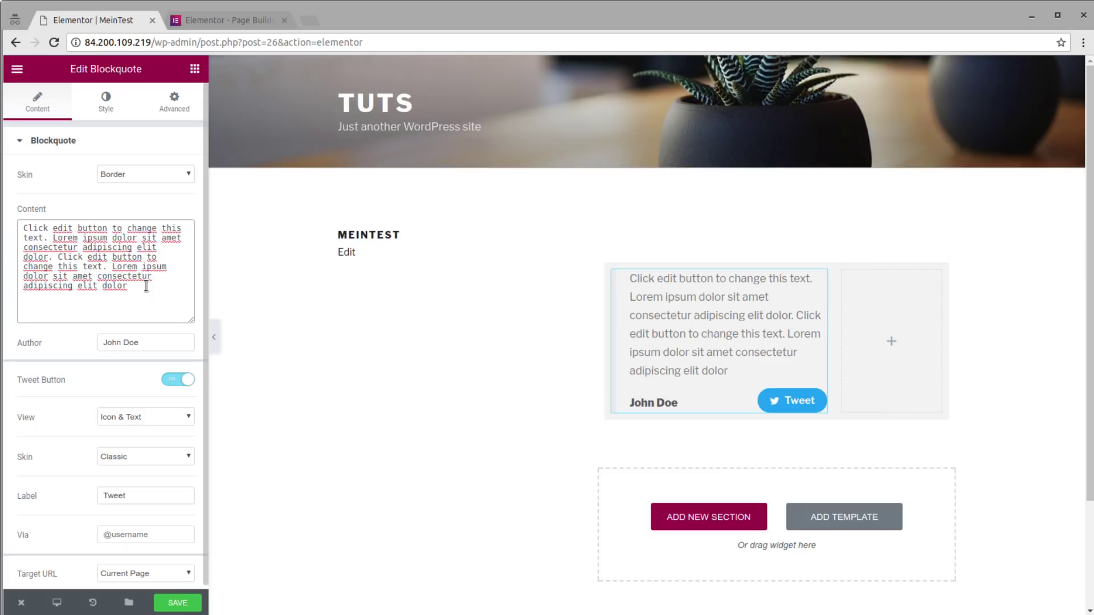
key(ctrl+a)
text(D)
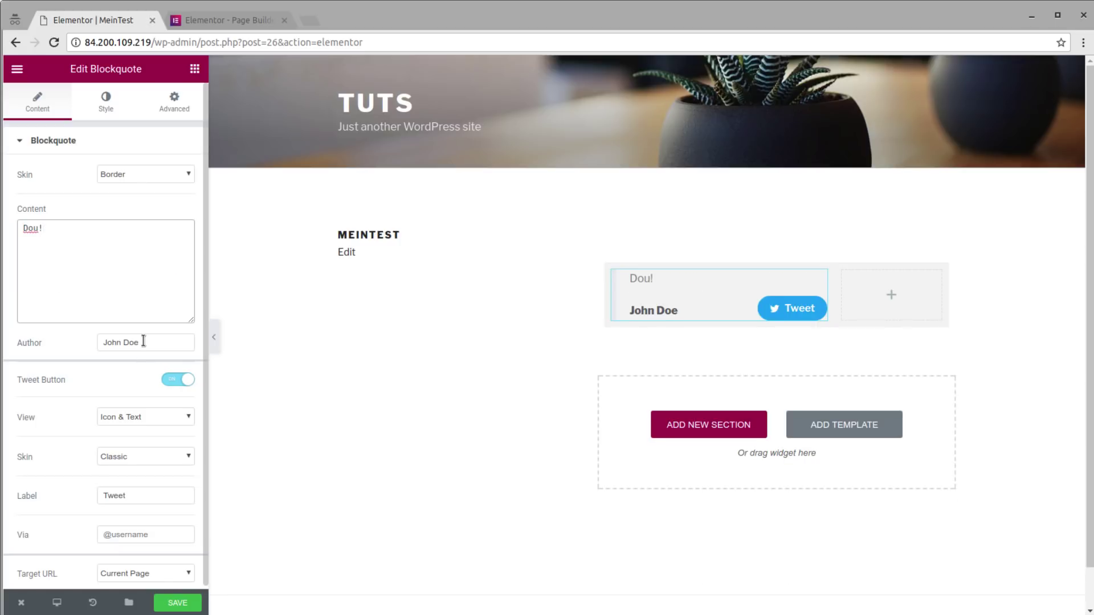
drag(144, 341, 95, 341)
text(Homer Sm)
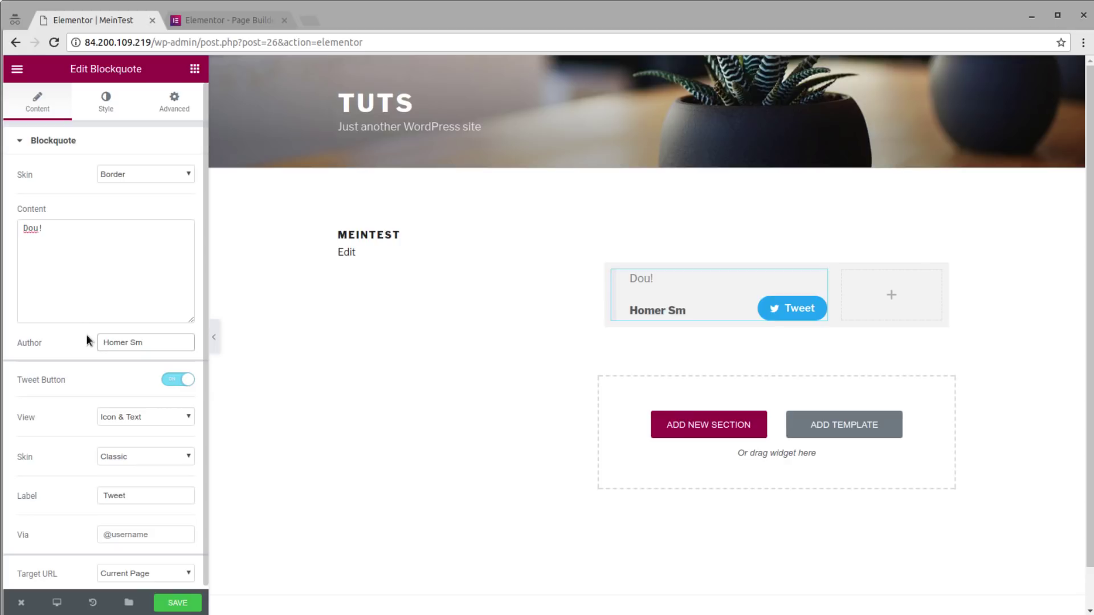
key(BackSpace)
text(impson)
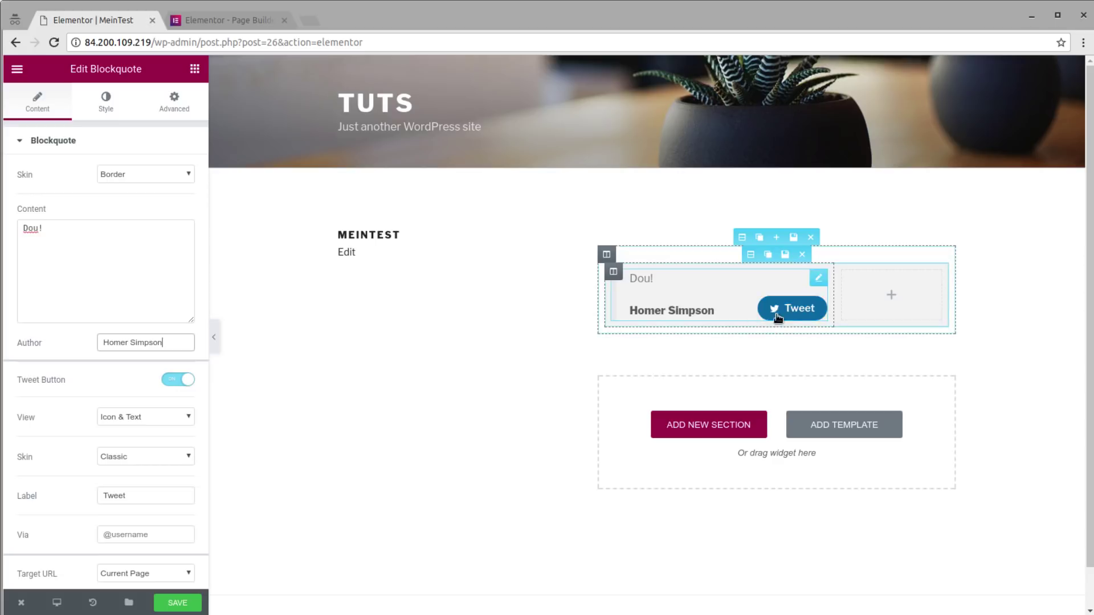
- Turn the blockquote's Tweet Button off and back on, and set the button's View to Icon
click(173, 383)
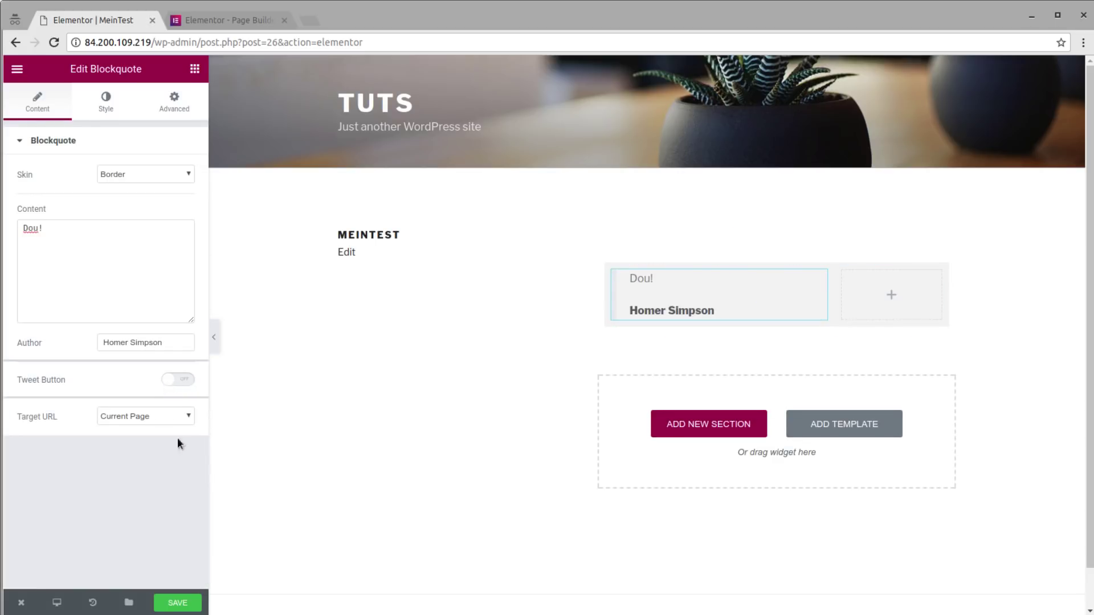
click(182, 381)
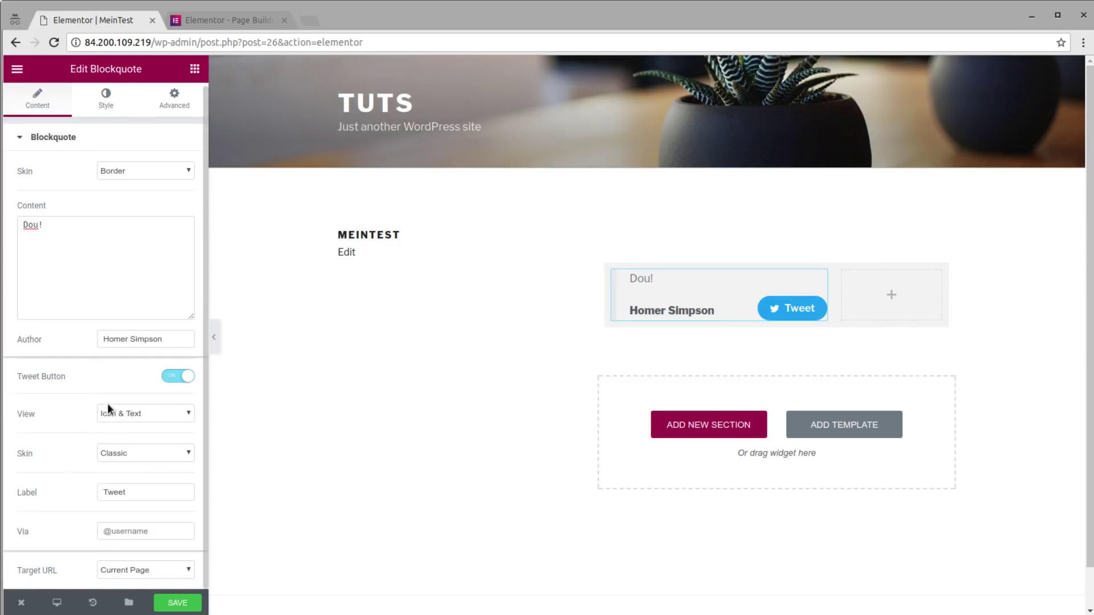
click(123, 411)
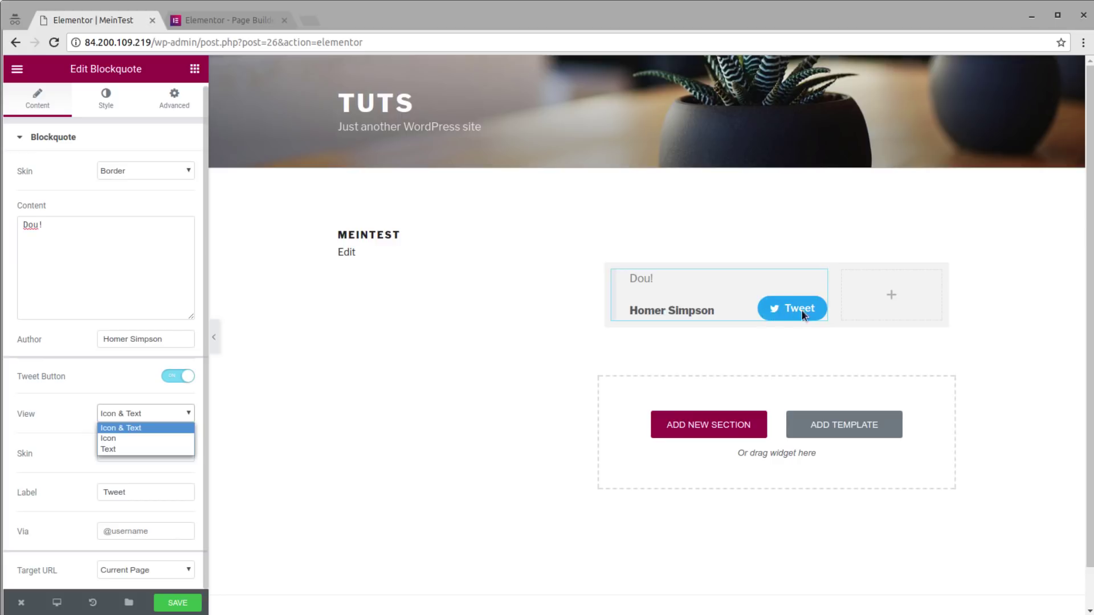
click(116, 437)
click(121, 419)
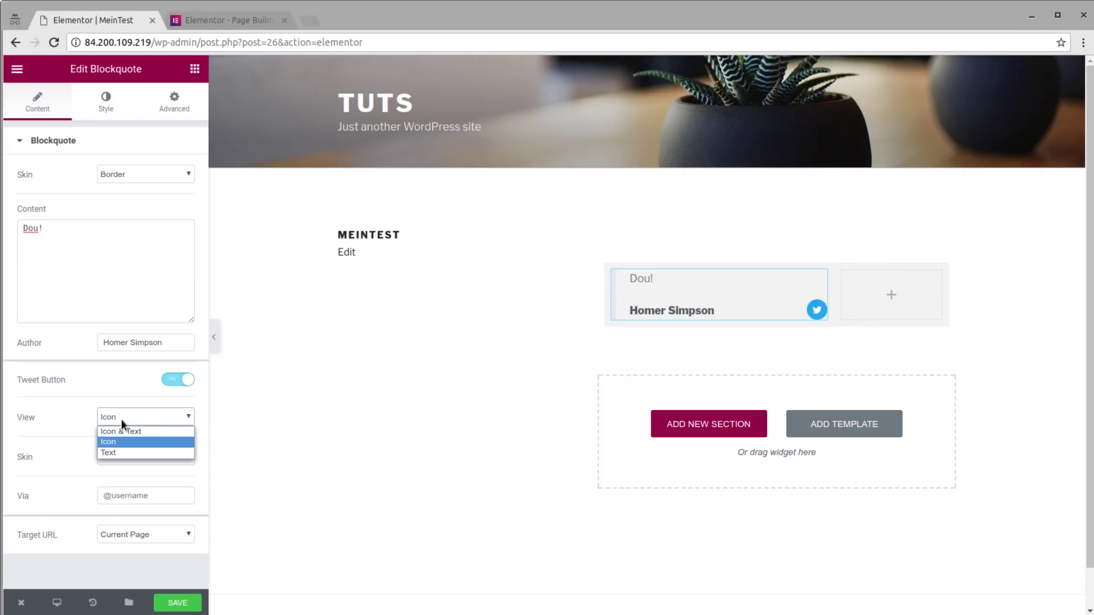
click(121, 419)
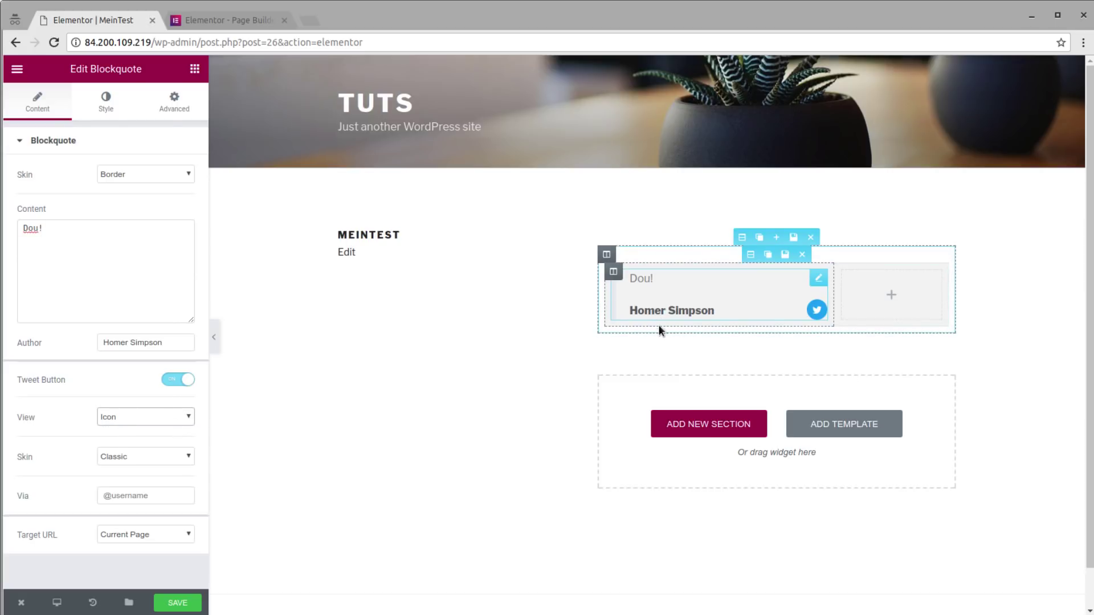
click(131, 495)
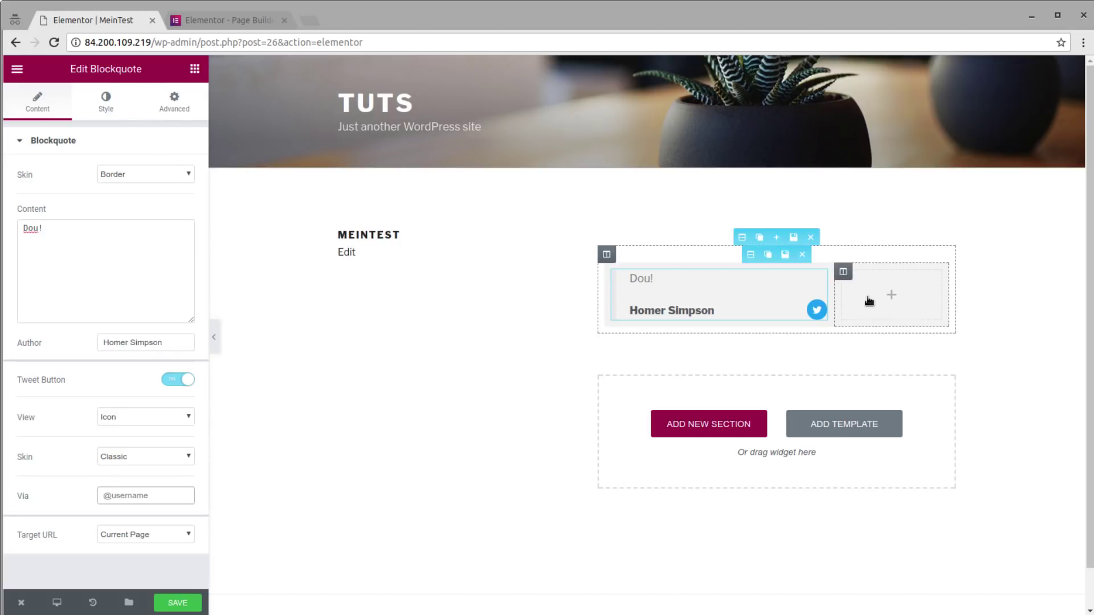
- Examine the Pro Elements and General Elements widgets available for the section's empty narrower column
click(888, 298)
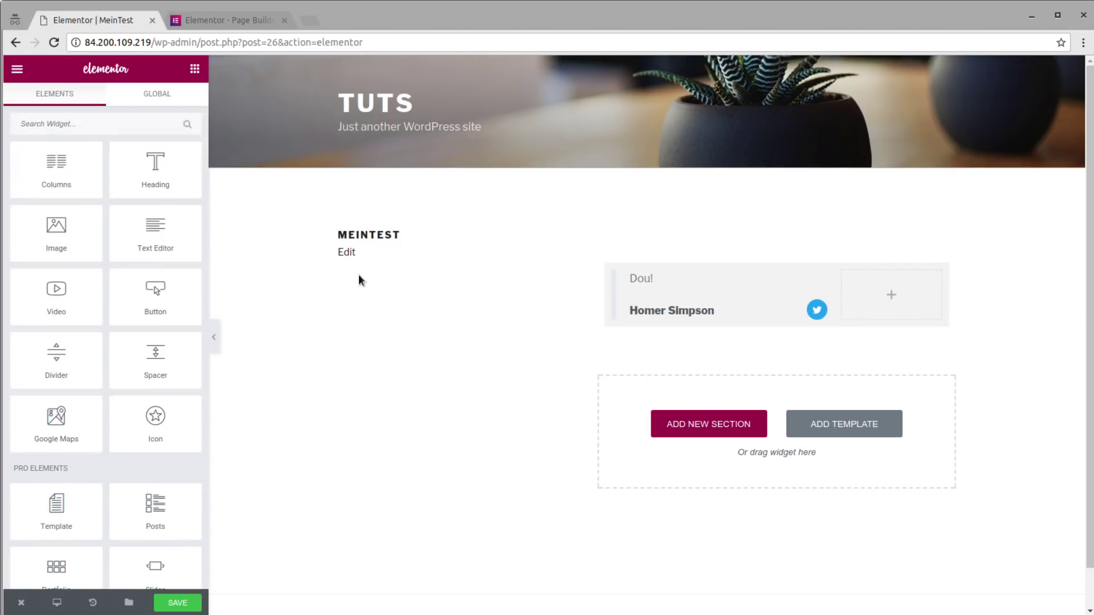
scroll(51, 357, down, 10)
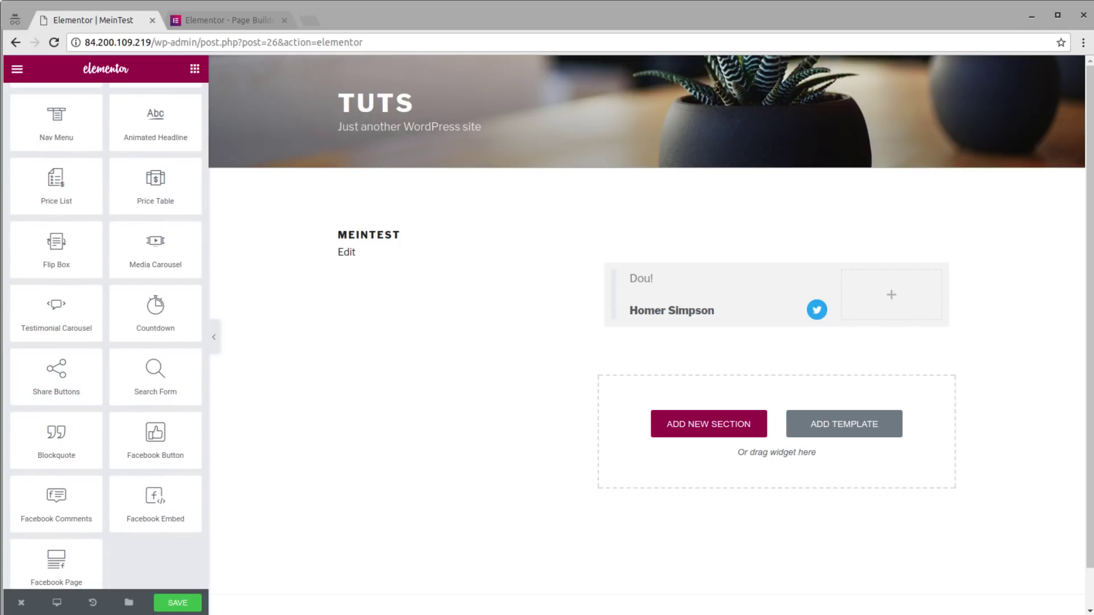
scroll(105, 336, down, 2)
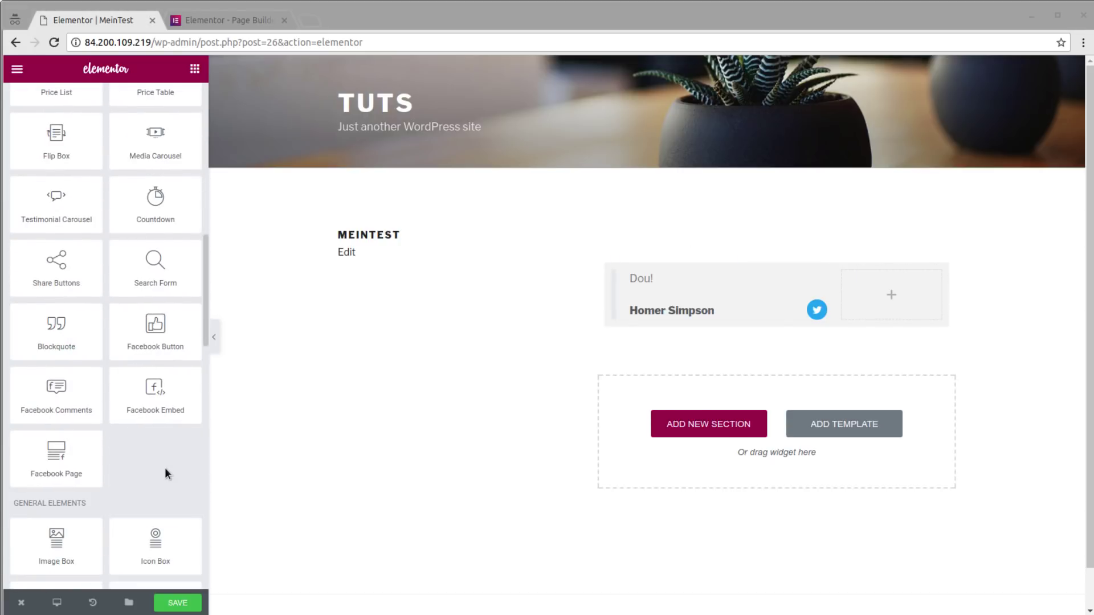
scroll(165, 467, down, 1)
scroll(152, 383, down, 2)
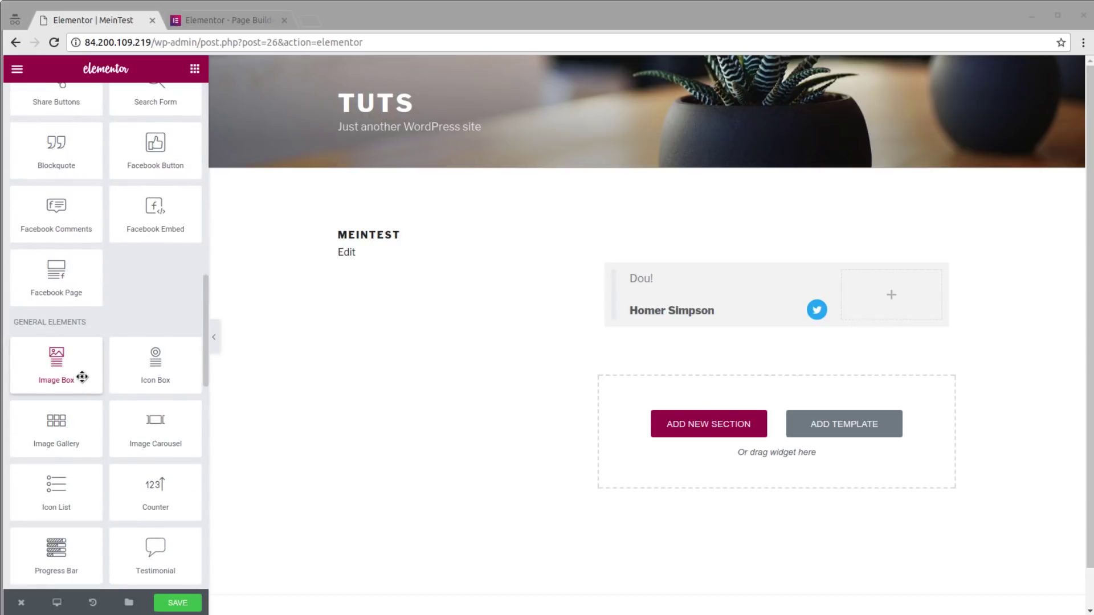
scroll(138, 363, down, 1)
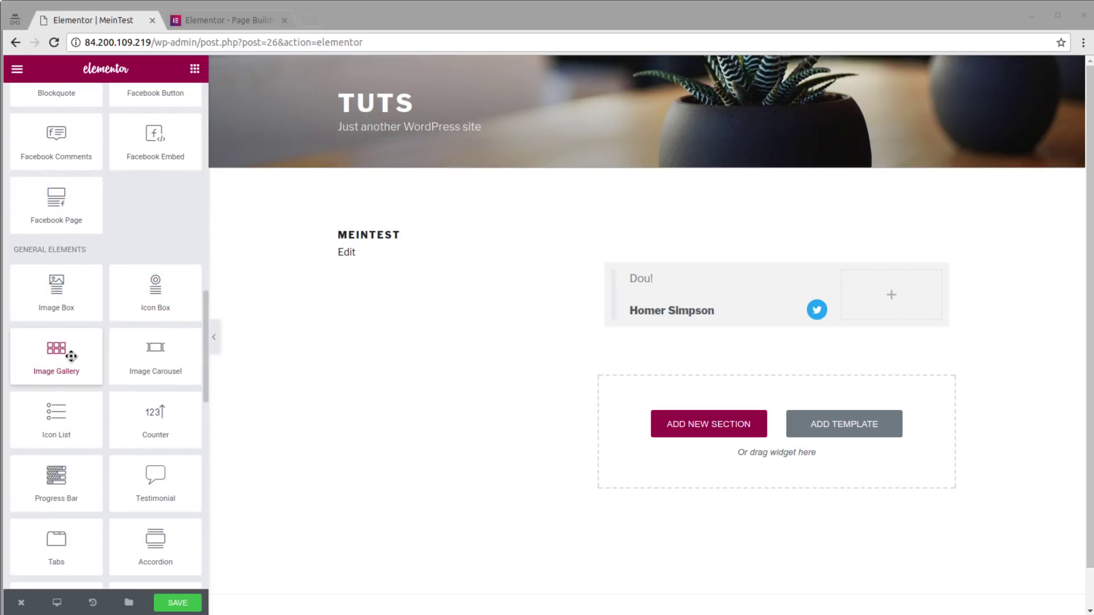
scroll(94, 353, down, 2)
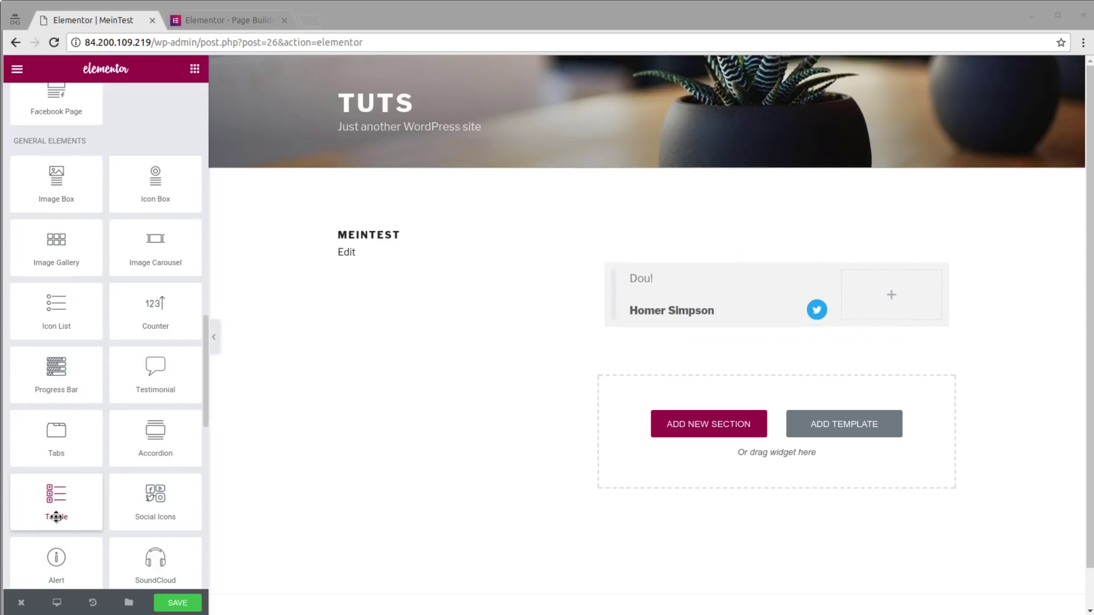
drag(55, 516, 170, 388)
scroll(171, 388, down, 1)
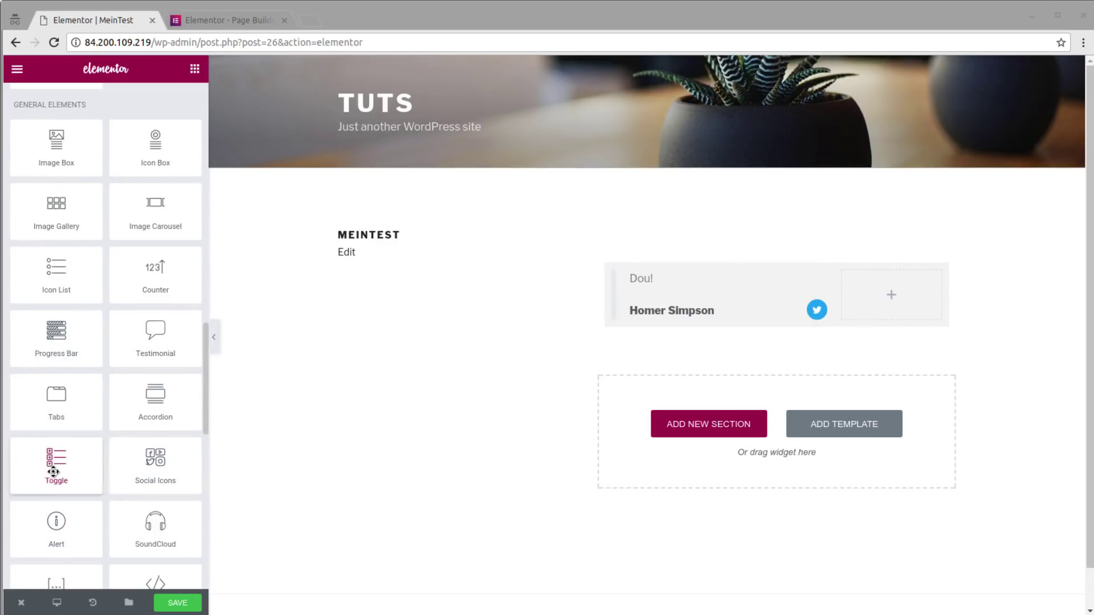
scroll(86, 470, down, 2)
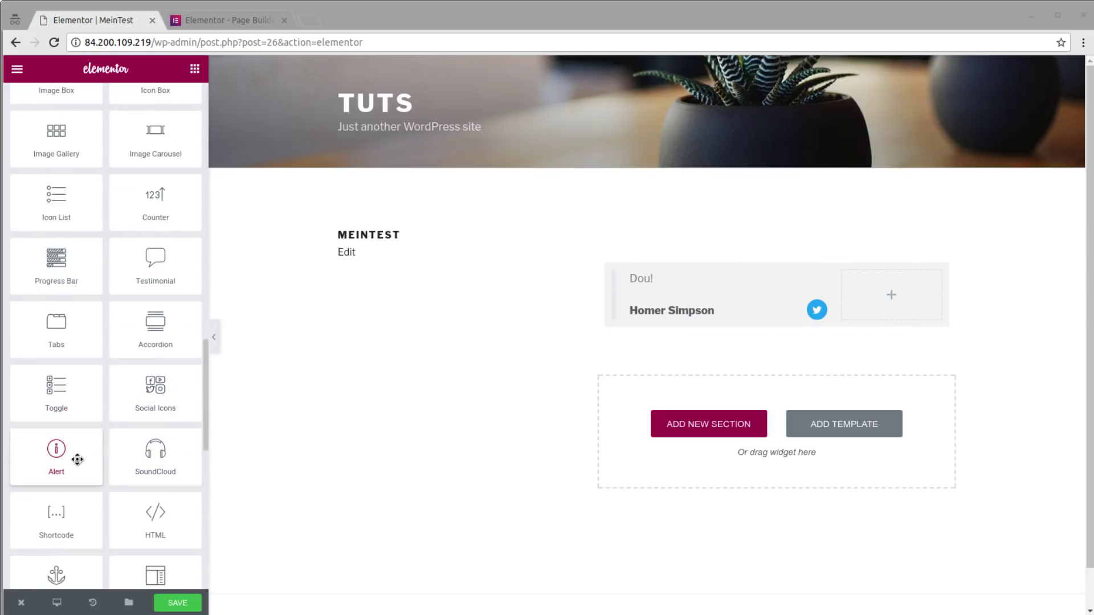
scroll(58, 427, down, 2)
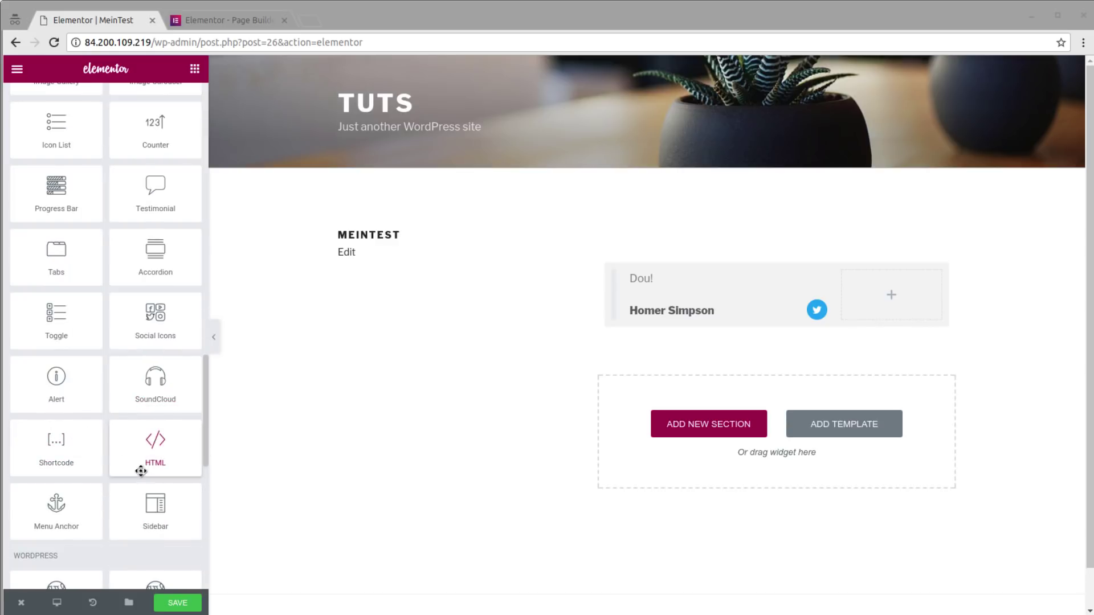
scroll(145, 440, down, 1)
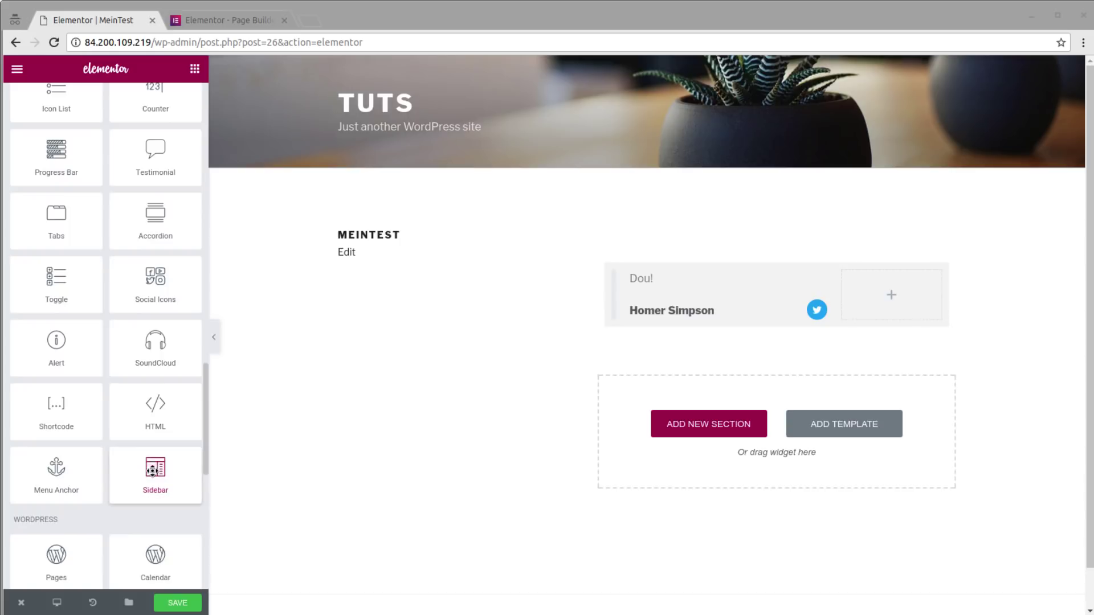
- Examine the WordPress widgets at the end of the widget list, and go back to the basic and Pro widgets
scroll(147, 466, down, 2)
scroll(169, 434, down, 3)
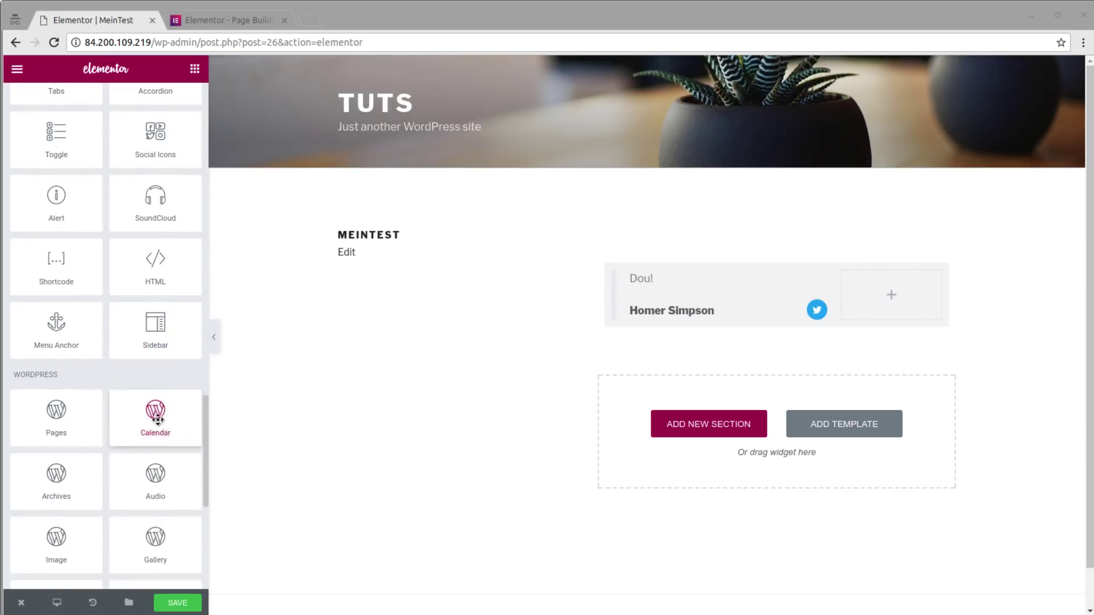
scroll(114, 336, down, 1)
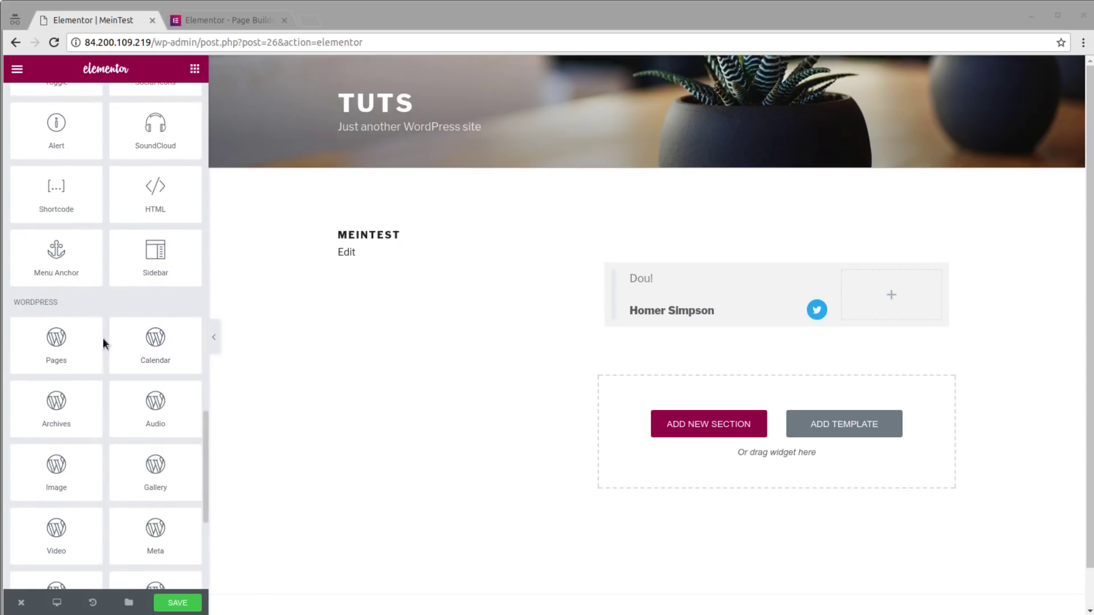
scroll(68, 354, down, 1)
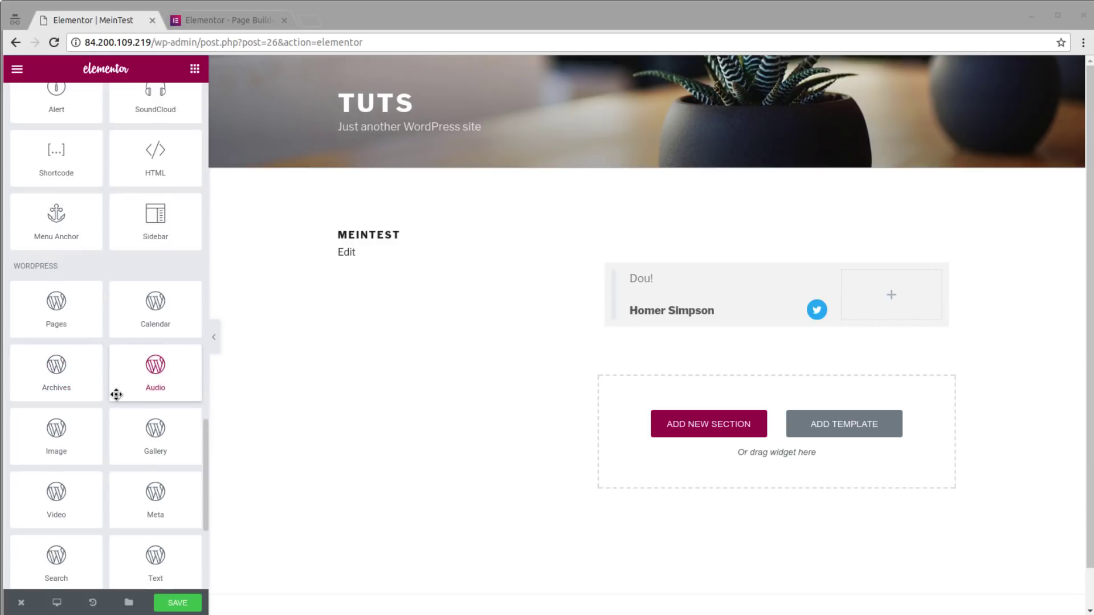
scroll(113, 394, down, 3)
scroll(51, 397, down, 3)
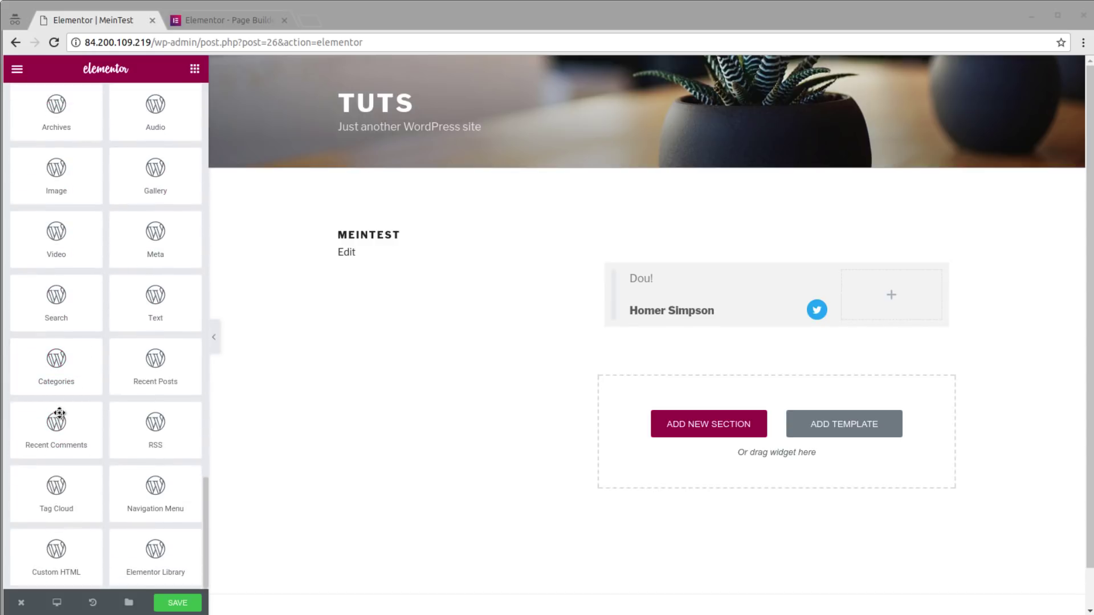
scroll(130, 449, up, 15)
scroll(97, 474, up, 15)
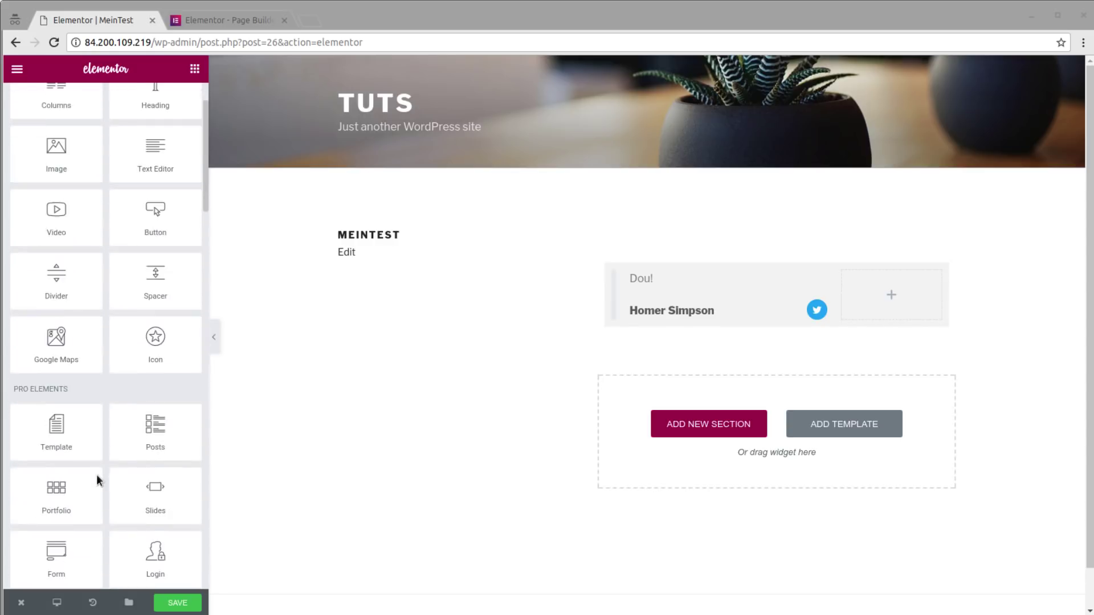